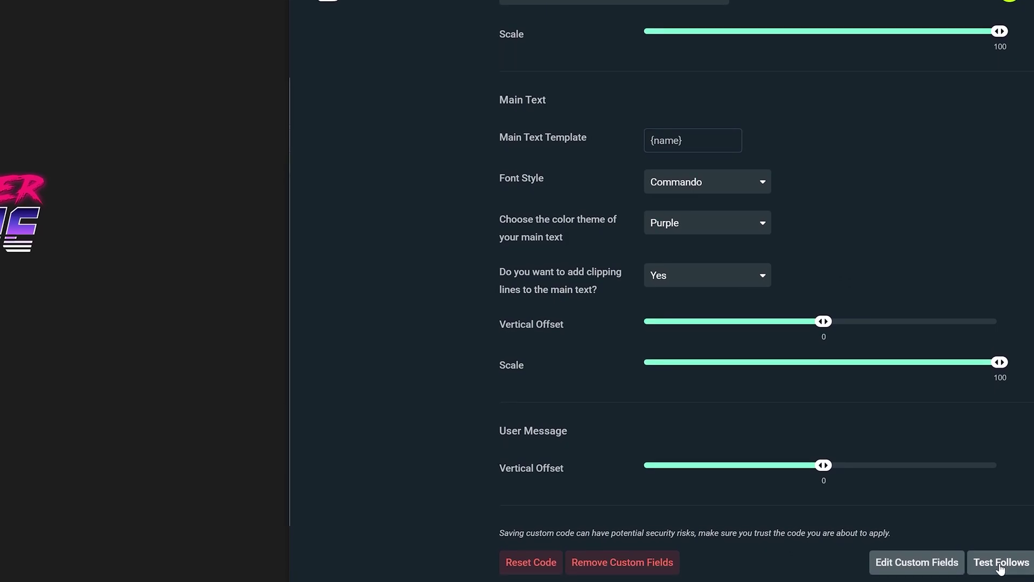
Step: Switch the follow alert's main text colour theme from Purple to Gold
{"action": "left_click", "coordinate": [701, 210]}
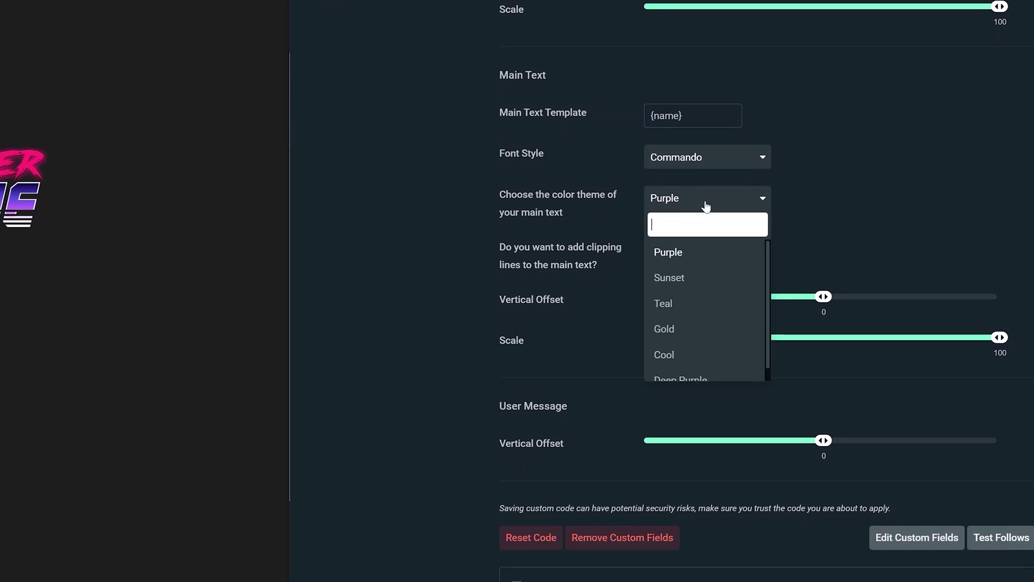
{"action": "left_click", "coordinate": [673, 319]}
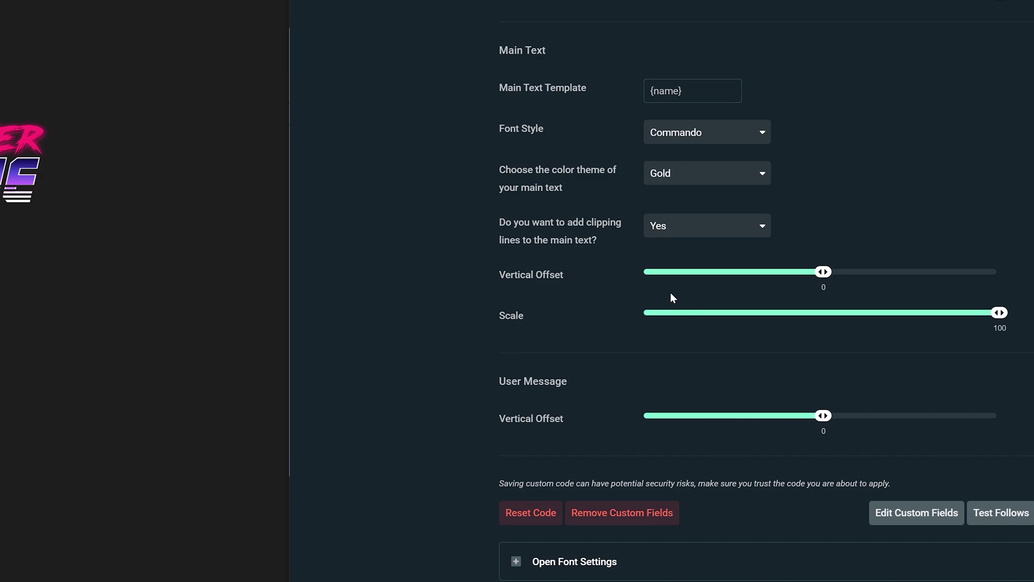
{"action": "left_click", "coordinate": [690, 147]}
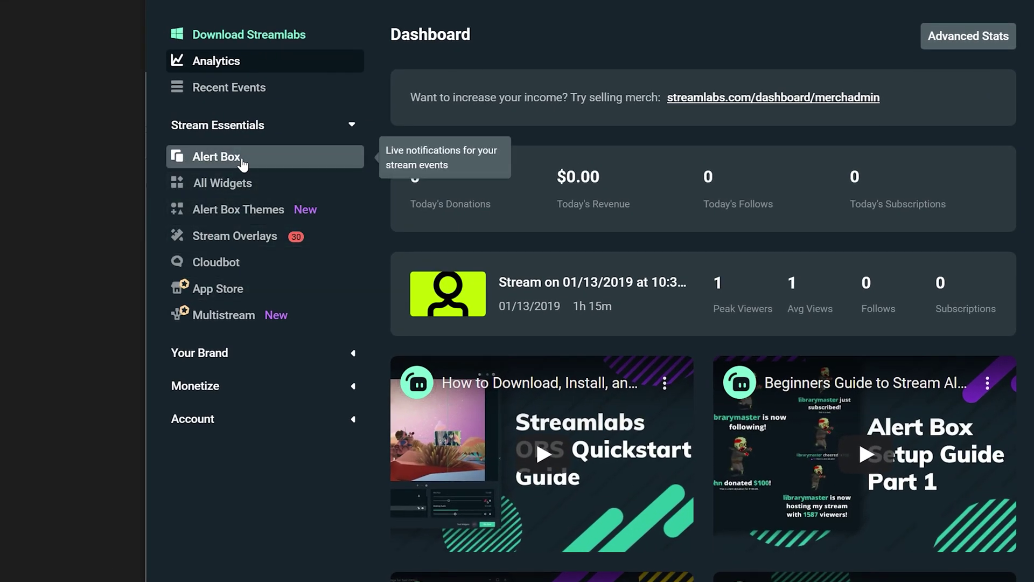
Step: Go to the Alert Box widget settings and fire a sample follow alert to the widget window
{"action": "left_click", "coordinate": [241, 160]}
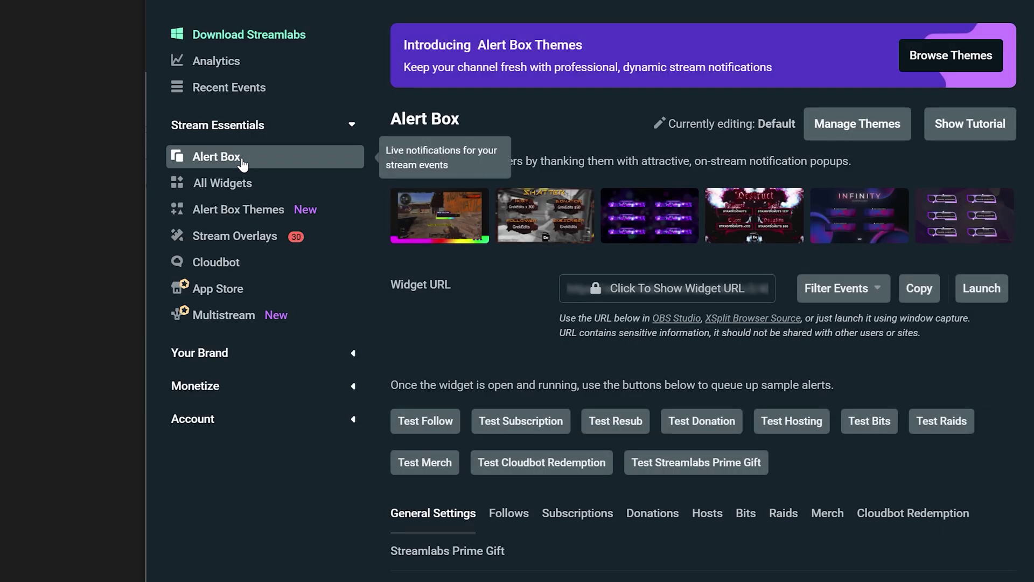
{"action": "left_click", "coordinate": [420, 429]}
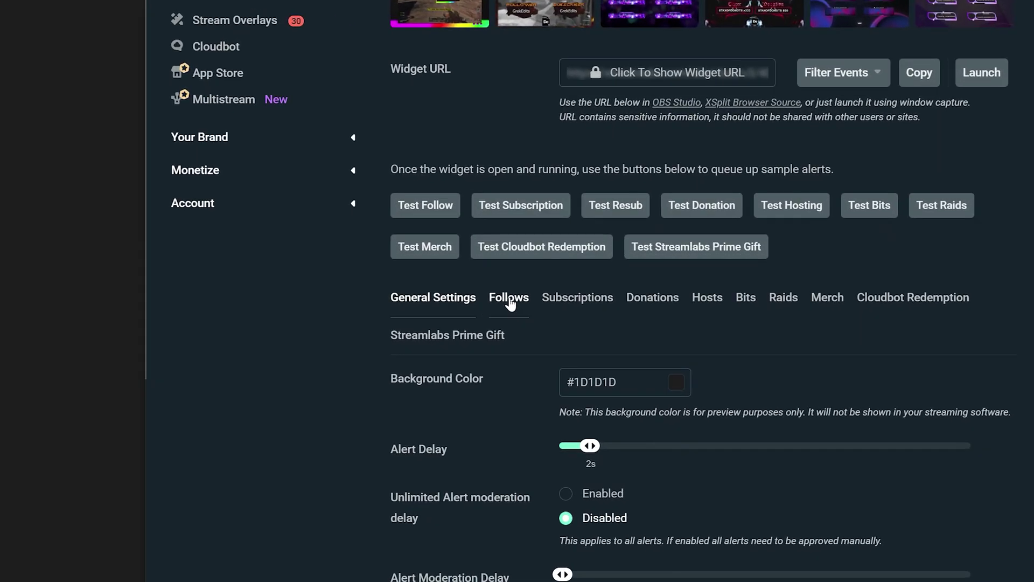
Step: Show the Follows tab's Custom Fields, listing the Stripes-Synthwave background and AlertFG_Joystick icon videos
{"action": "left_click", "coordinate": [509, 301]}
{"action": "scroll", "coordinate": [507, 301], "scroll_direction": "down", "scroll_amount": 9}
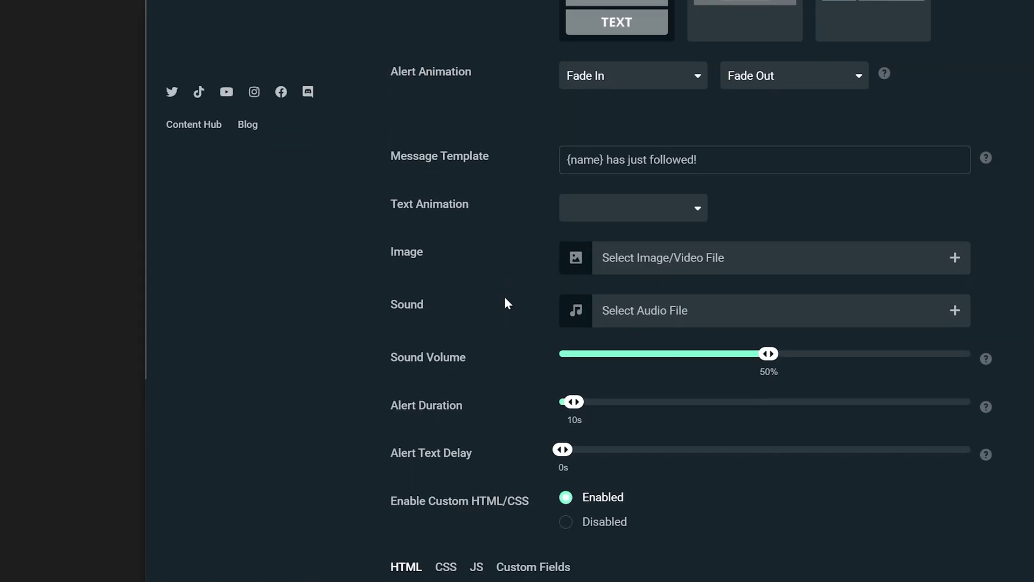
{"action": "scroll", "coordinate": [506, 302], "scroll_direction": "down", "scroll_amount": 8}
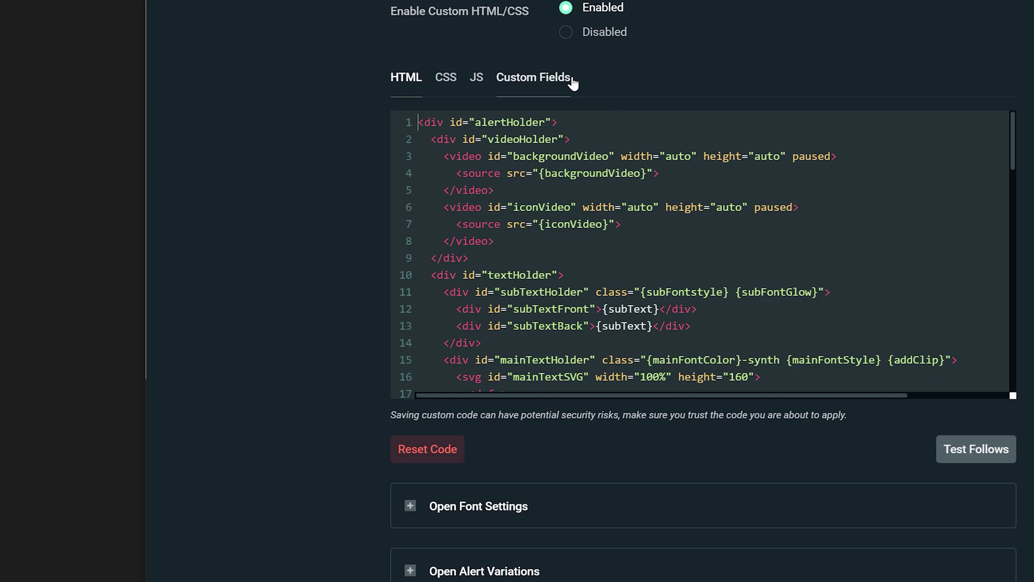
{"action": "left_click", "coordinate": [572, 80]}
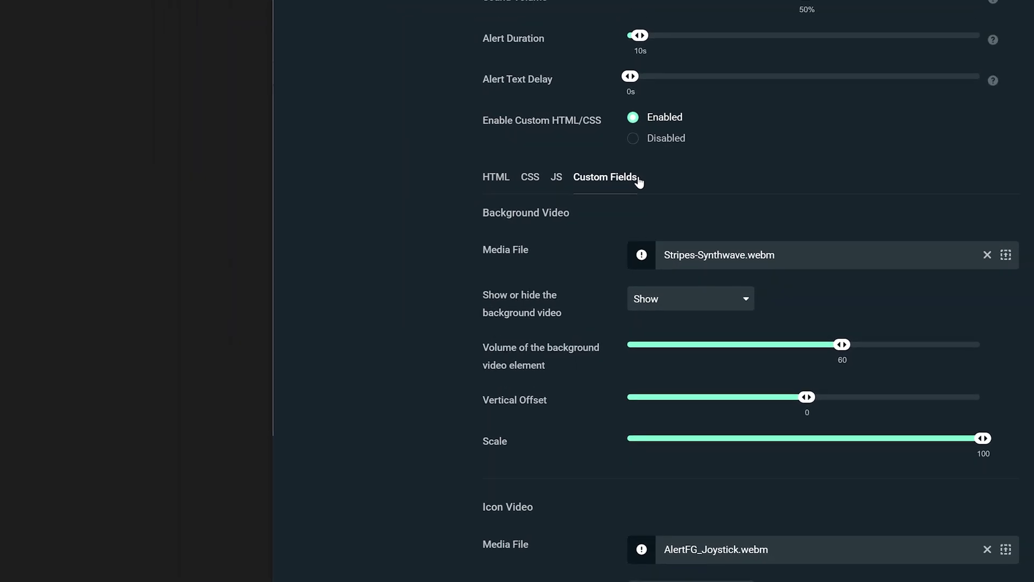
{"action": "scroll", "coordinate": [441, 296], "scroll_direction": "down", "scroll_amount": 3}
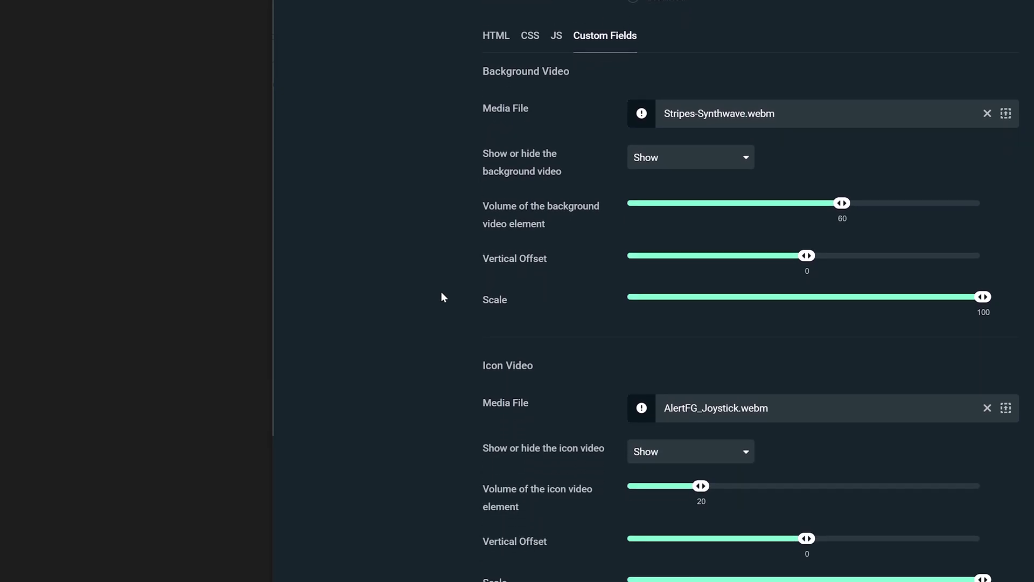
{"action": "scroll", "coordinate": [441, 295], "scroll_direction": "down", "scroll_amount": 5}
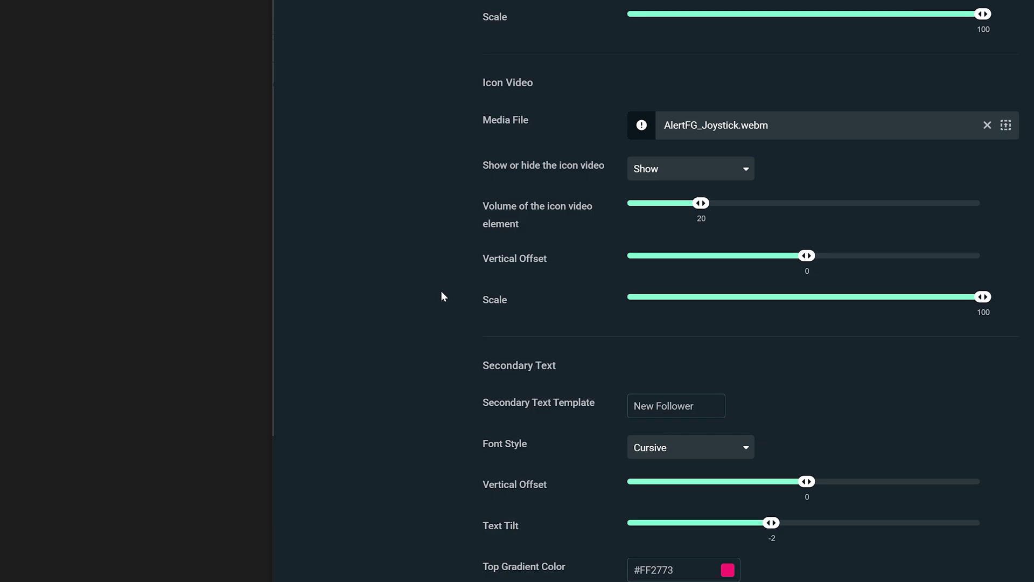
{"action": "scroll", "coordinate": [441, 293], "scroll_direction": "down", "scroll_amount": 5}
{"action": "scroll", "coordinate": [441, 291], "scroll_direction": "down", "scroll_amount": 8}
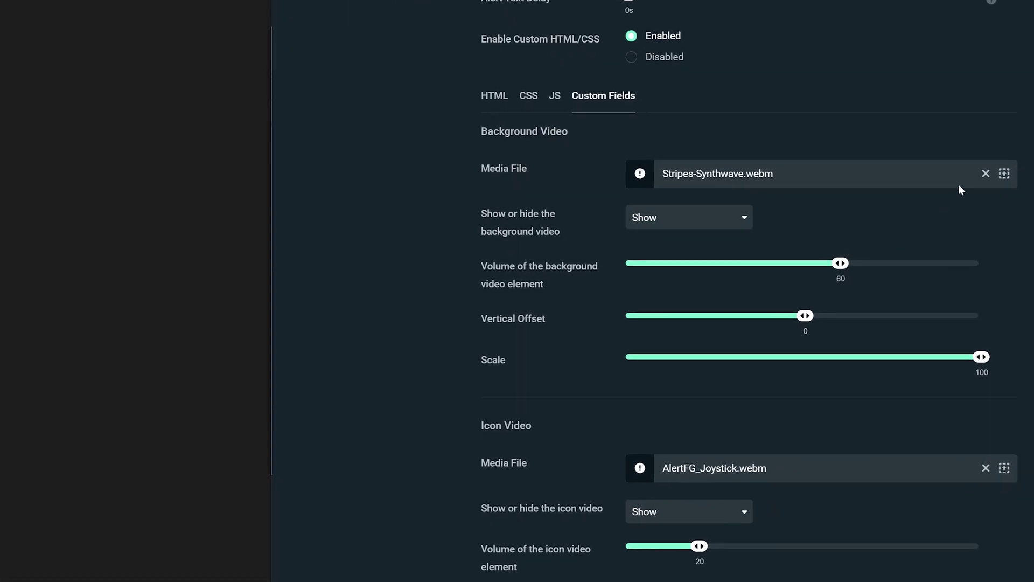
Step: Upload the Triangle-Synthwave video and set it as the follow alert's background video
{"action": "left_click", "coordinate": [1008, 174]}
{"action": "left_click", "coordinate": [469, 121]}
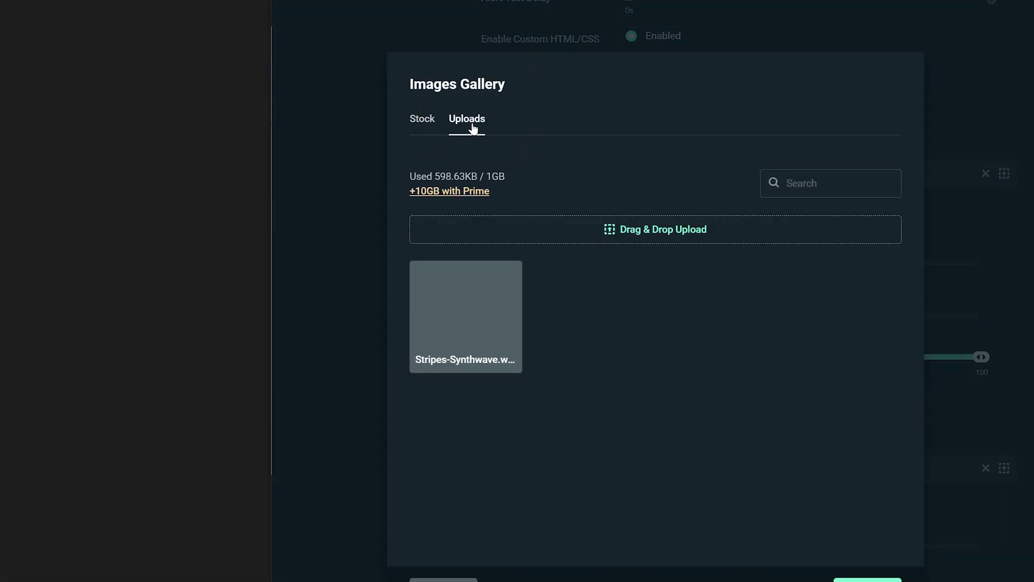
{"action": "left_click", "coordinate": [617, 222]}
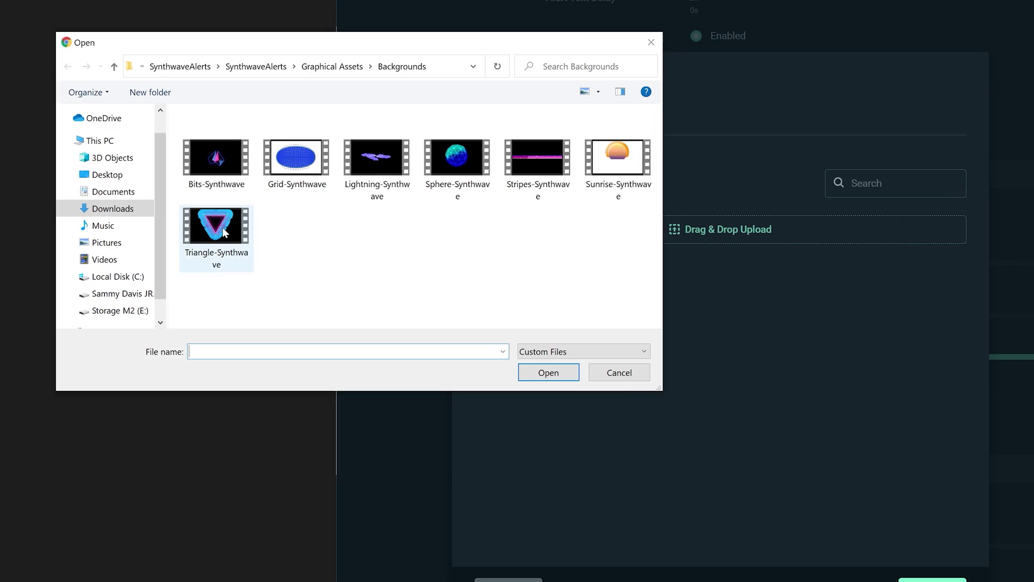
{"action": "left_click", "coordinate": [547, 372]}
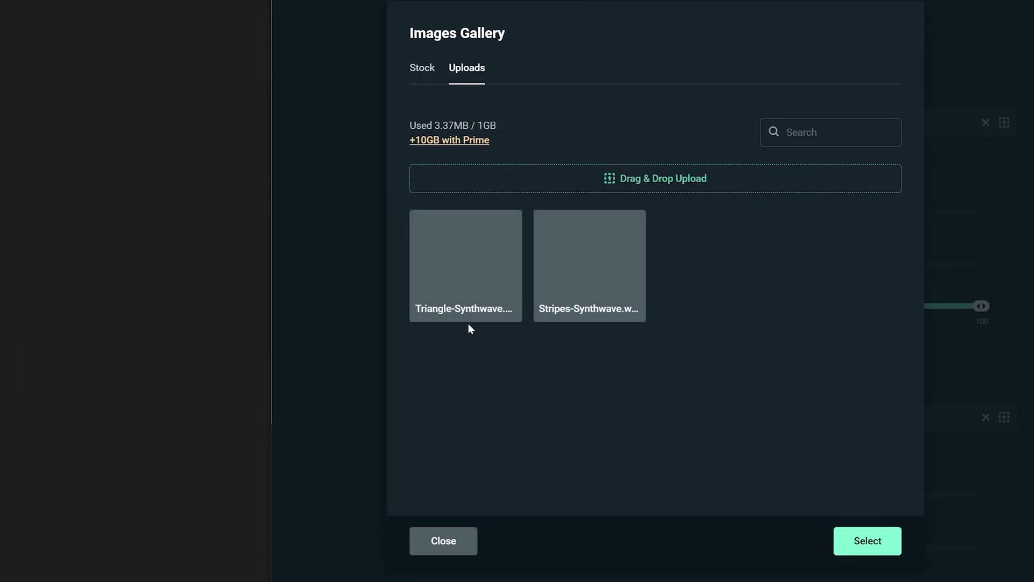
{"action": "left_click", "coordinate": [473, 261]}
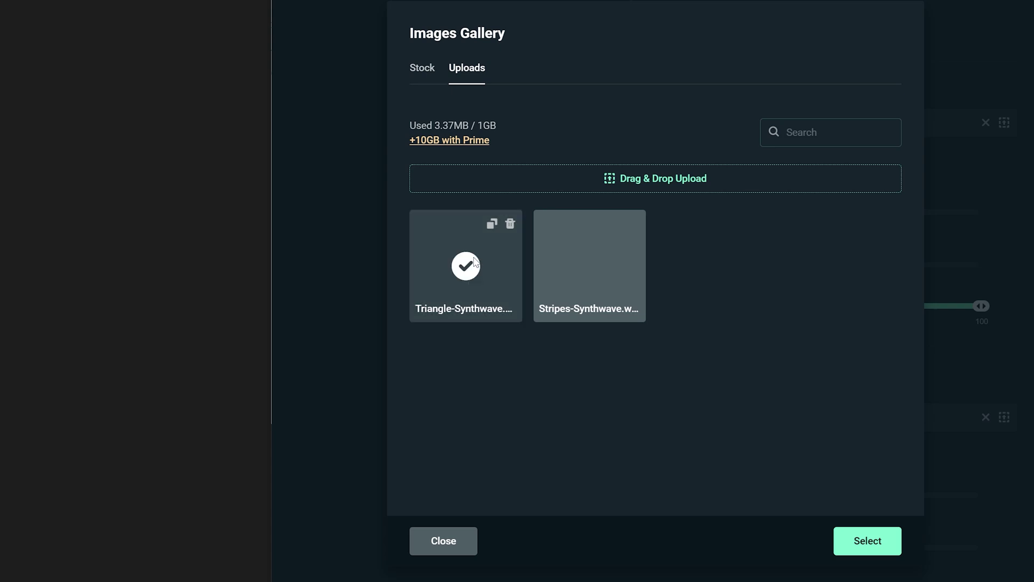
{"action": "left_click", "coordinate": [862, 541]}
Step: Save the alert box settings and send a test follow alert
{"action": "scroll", "coordinate": [913, 490], "scroll_direction": "down", "scroll_amount": 8}
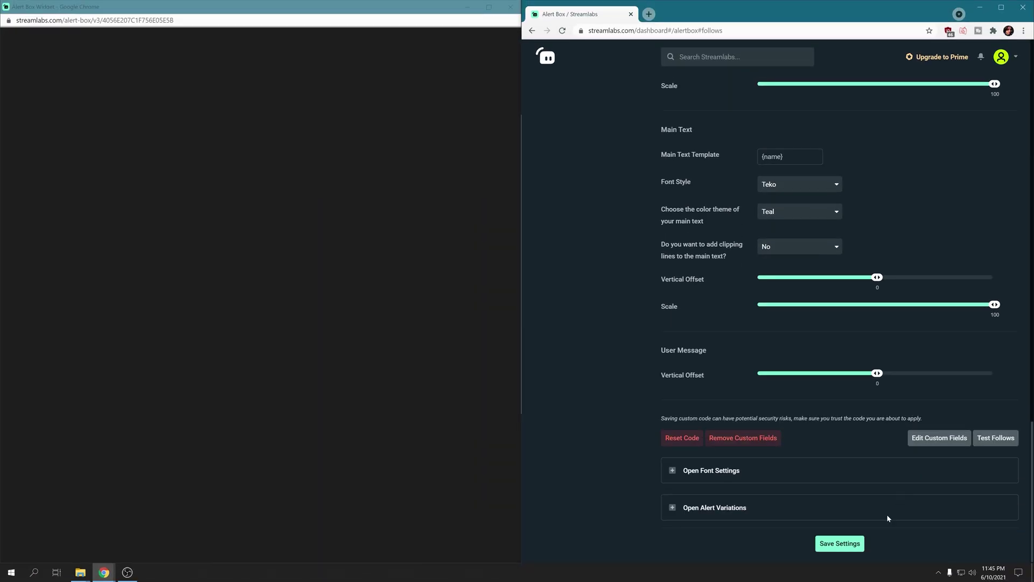
{"action": "left_click", "coordinate": [848, 545]}
{"action": "left_click", "coordinate": [994, 440]}
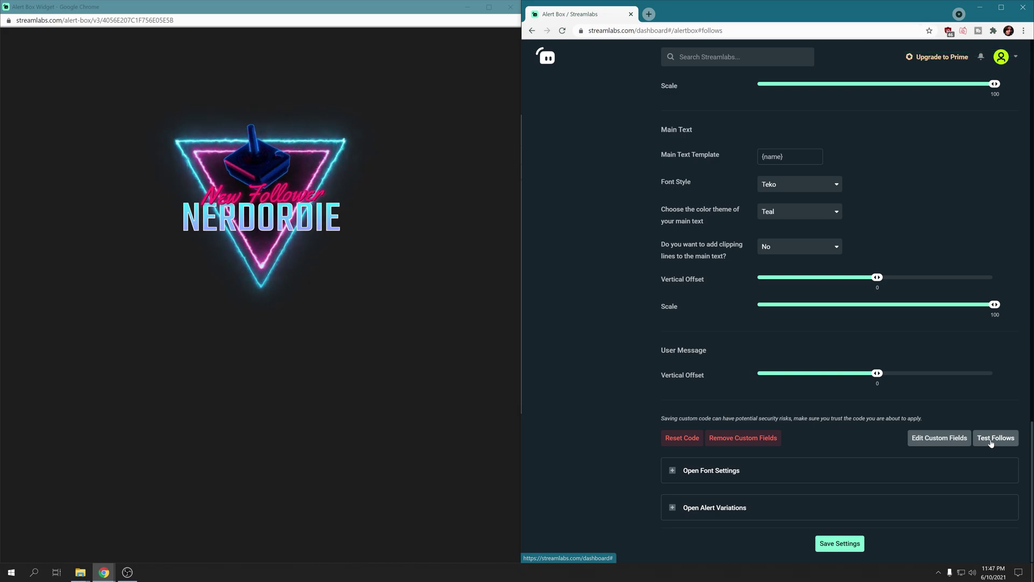
Step: Scroll back up to the Background Video section while the test alert plays
{"action": "scroll", "coordinate": [993, 443], "scroll_direction": "up", "scroll_amount": 10}
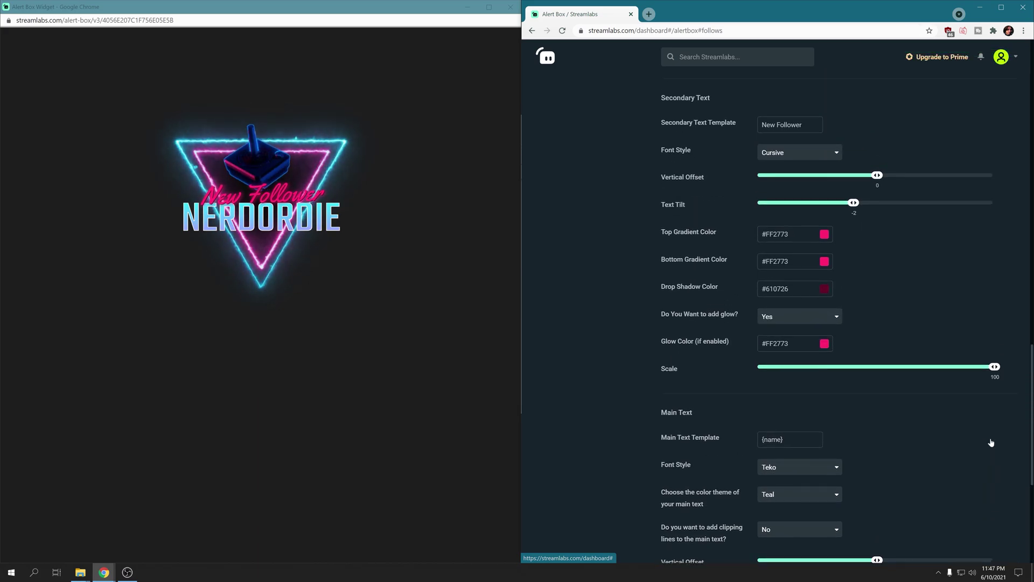
{"action": "scroll", "coordinate": [991, 442], "scroll_direction": "up", "scroll_amount": 5}
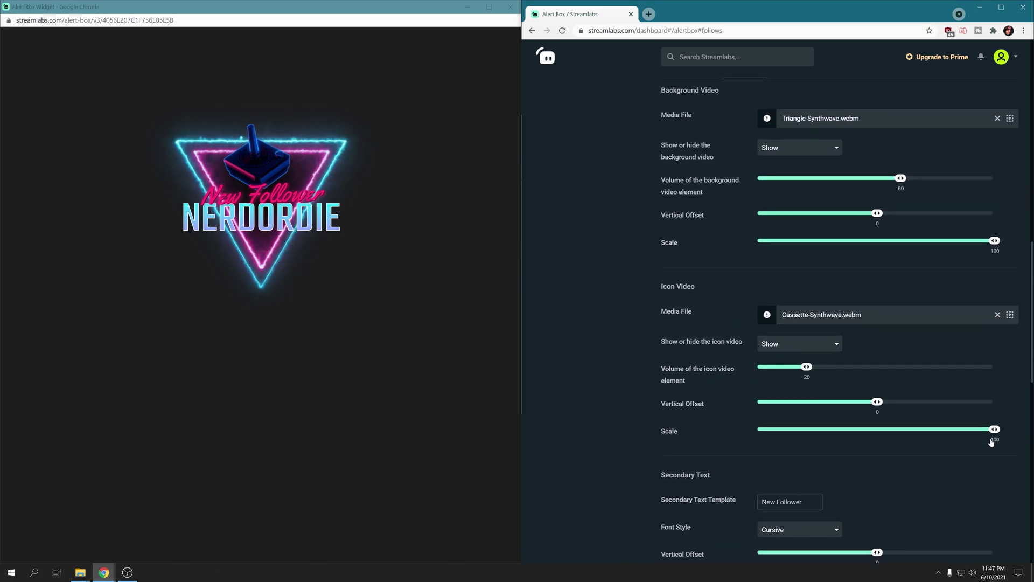
Step: Set the background video to Hide and send a test follow to preview it
{"action": "left_click", "coordinate": [819, 196]}
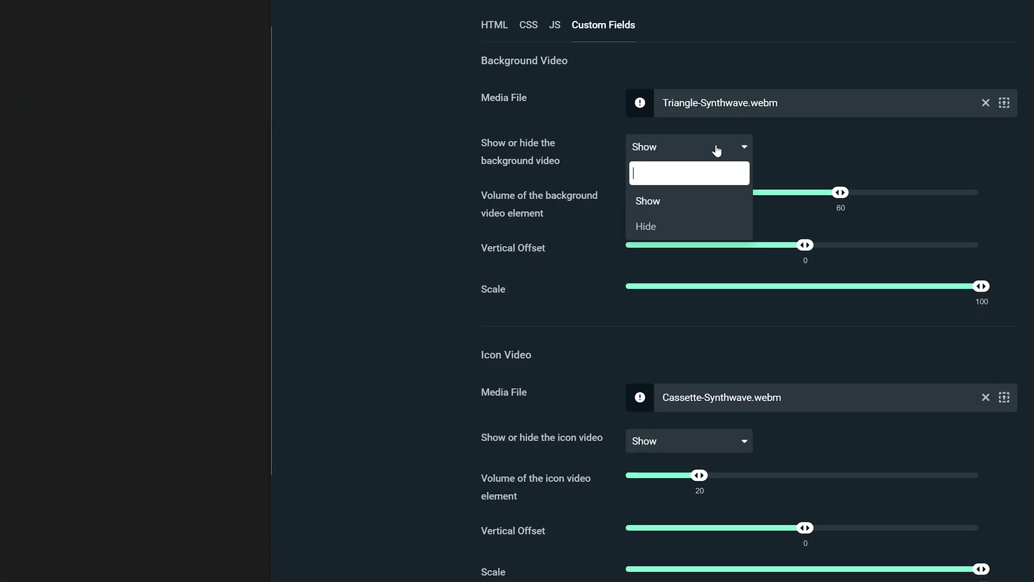
{"action": "left_click", "coordinate": [647, 227]}
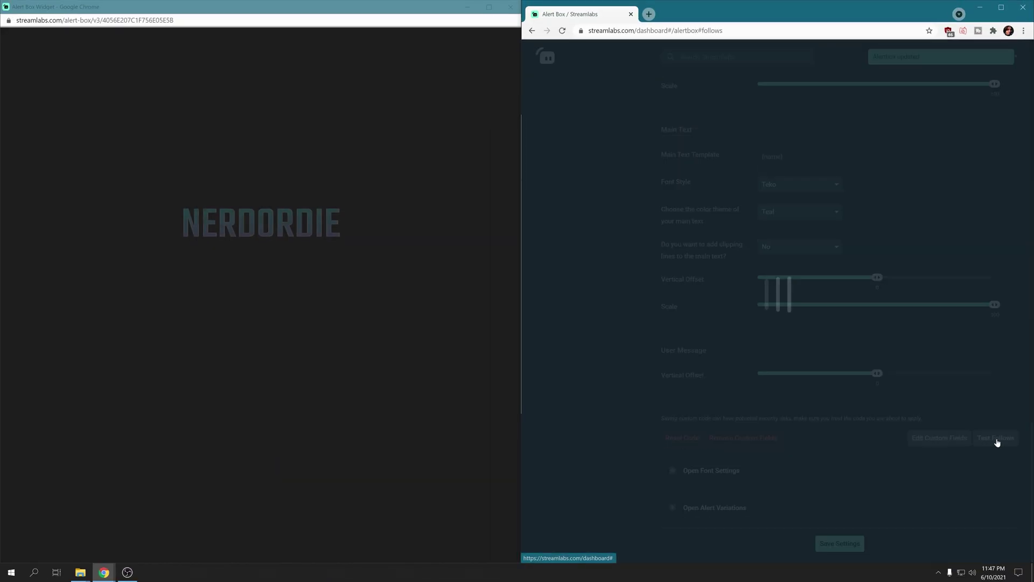
{"action": "left_click", "coordinate": [996, 438]}
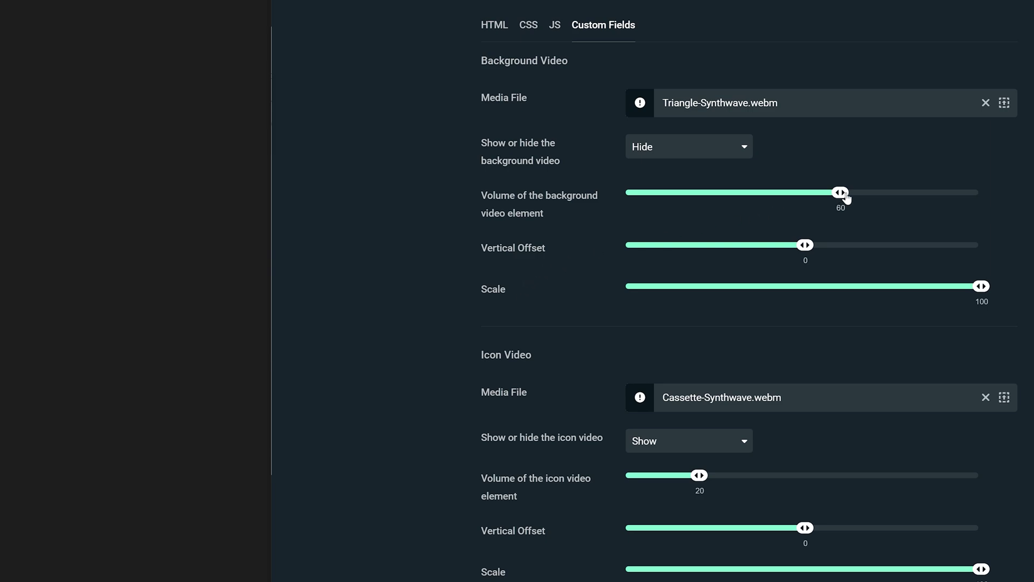
Step: Move the background video volume slider up, down to 0, and leave it at 60
{"action": "left_click_drag", "start_coordinate": [869, 200], "coordinate": [947, 200]}
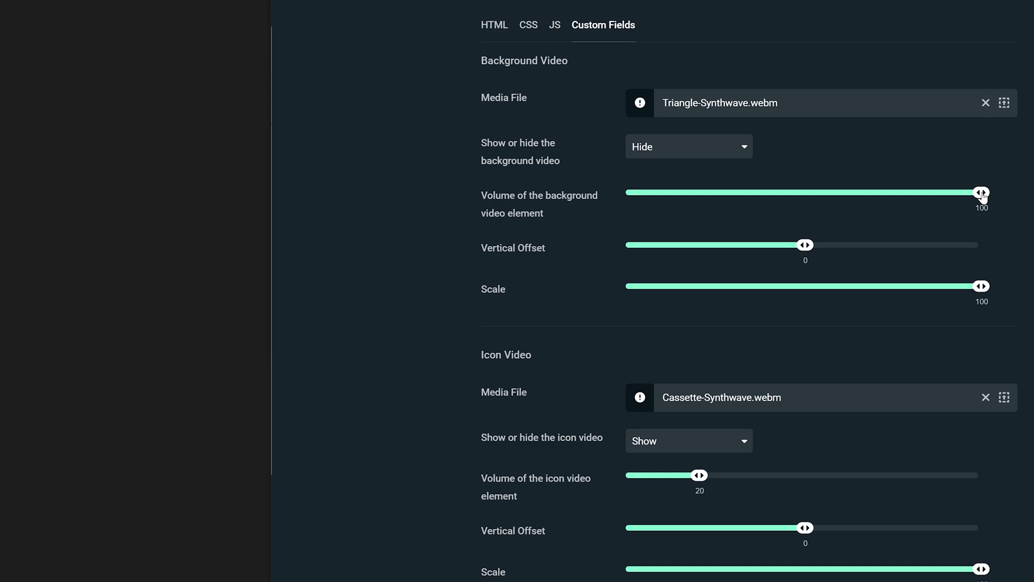
{"action": "left_click_drag", "start_coordinate": [941, 200], "coordinate": [628, 202]}
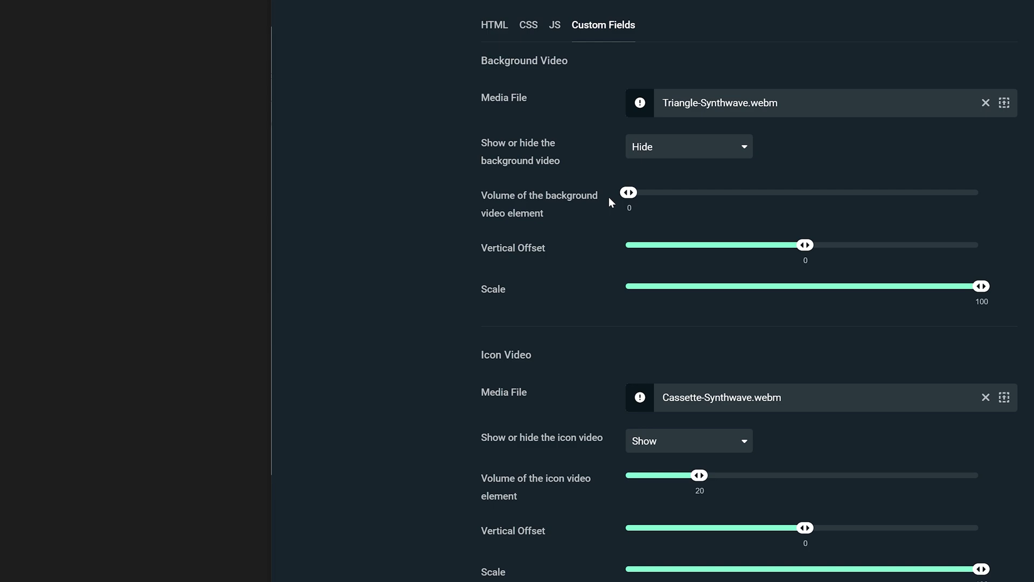
{"action": "left_click_drag", "start_coordinate": [629, 192], "coordinate": [841, 194]}
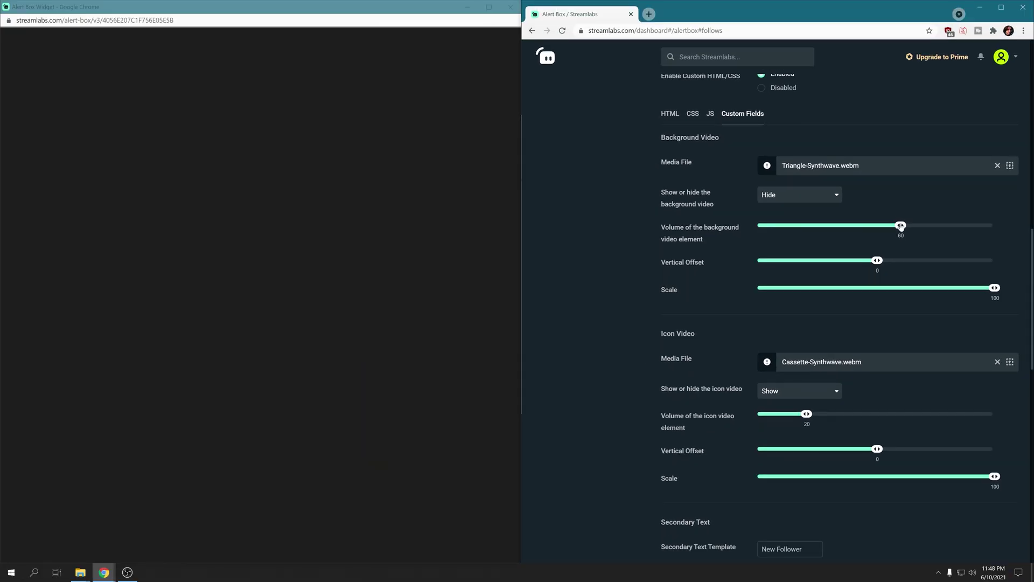
Step: Set the follow alert's secondary text font to Aggressive
{"action": "scroll", "coordinate": [628, 322], "scroll_direction": "down", "scroll_amount": 6}
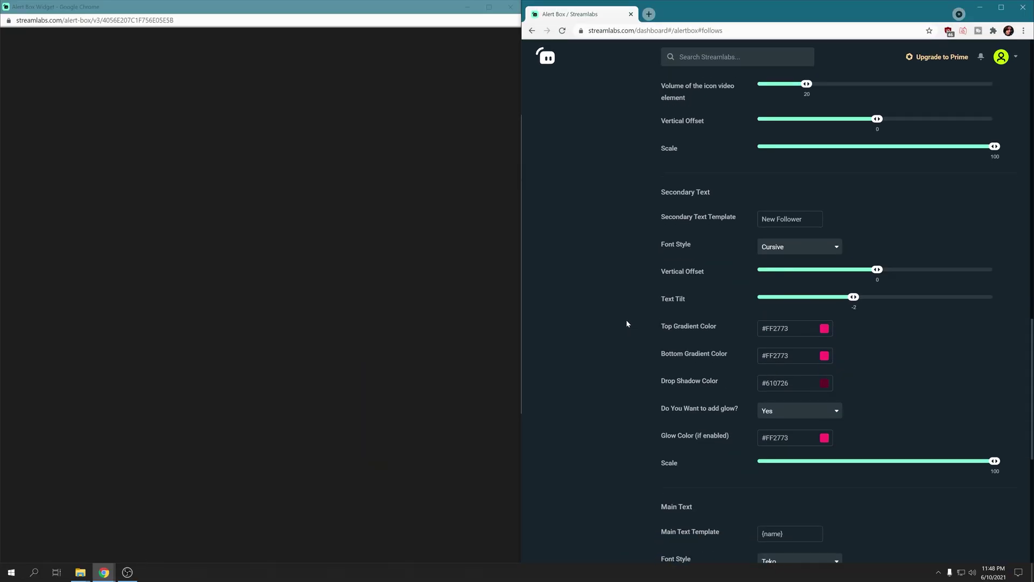
{"action": "left_click", "coordinate": [771, 249]}
{"action": "left_click", "coordinate": [777, 283]}
Step: Save the alert box settings and send a test follow alert
{"action": "scroll", "coordinate": [722, 292], "scroll_direction": "down", "scroll_amount": 7}
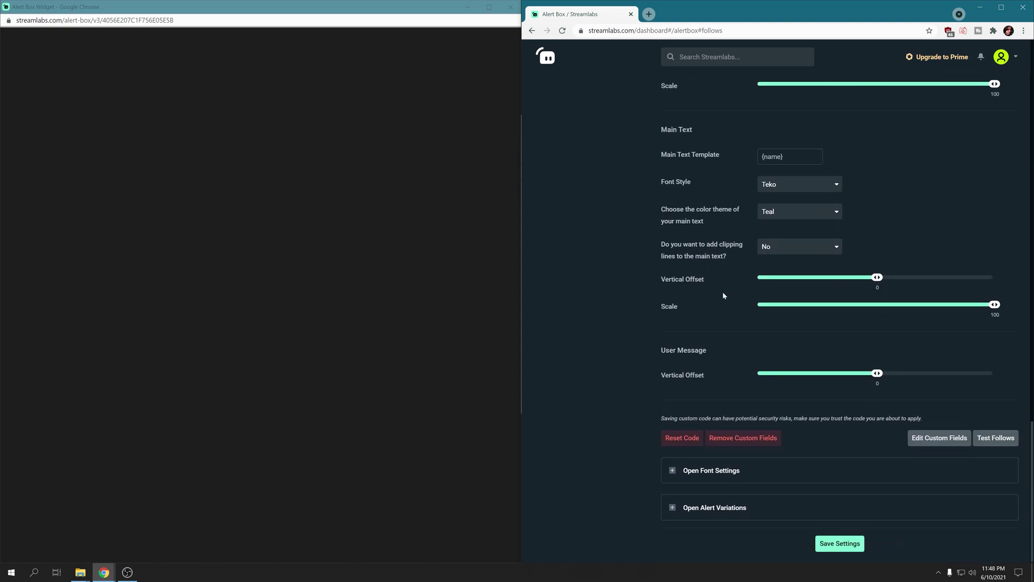
{"action": "left_click", "coordinate": [839, 544]}
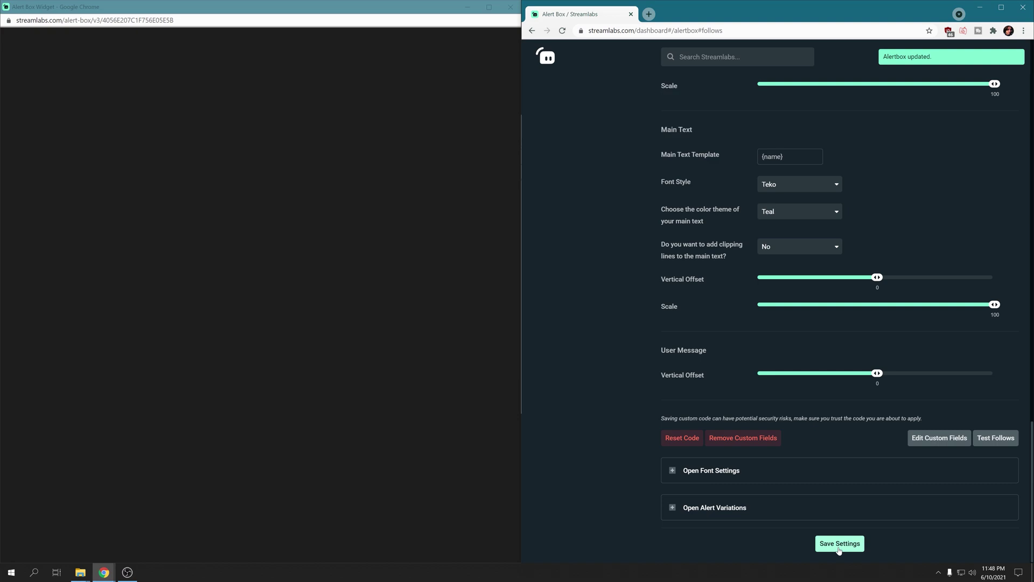
{"action": "left_click", "coordinate": [986, 440]}
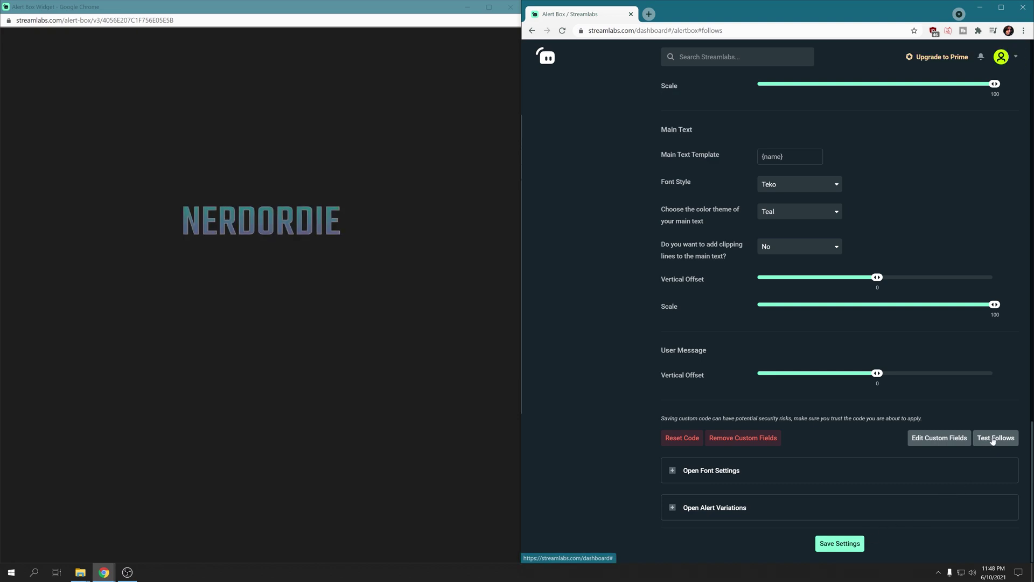
Step: Give the main text Commando font, Purple theme and clipping lines, then save and test
{"action": "left_click", "coordinate": [802, 185]}
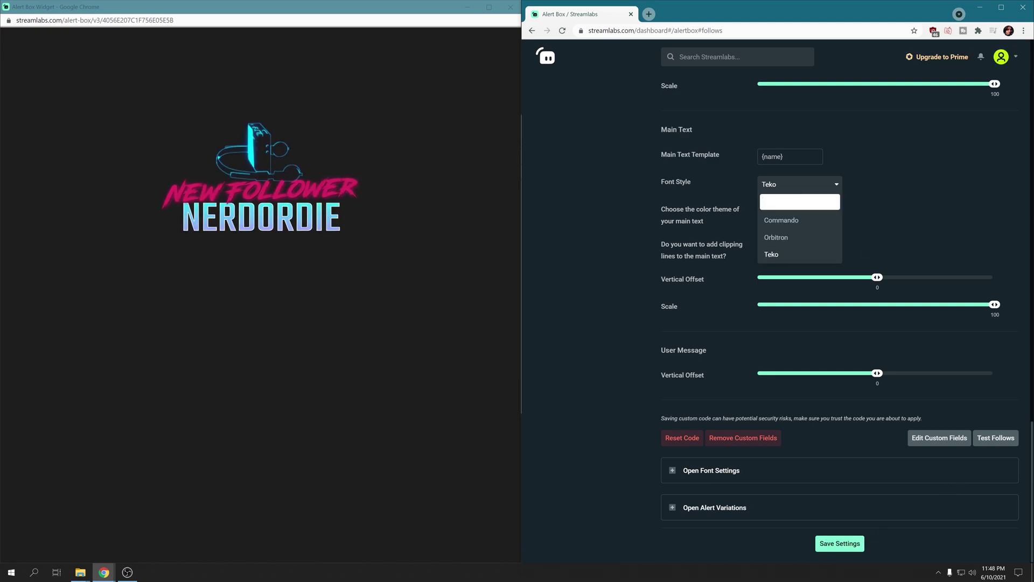
{"action": "left_click", "coordinate": [784, 218]}
{"action": "left_click", "coordinate": [784, 217]}
{"action": "left_click", "coordinate": [781, 247]}
{"action": "left_click", "coordinate": [781, 249]}
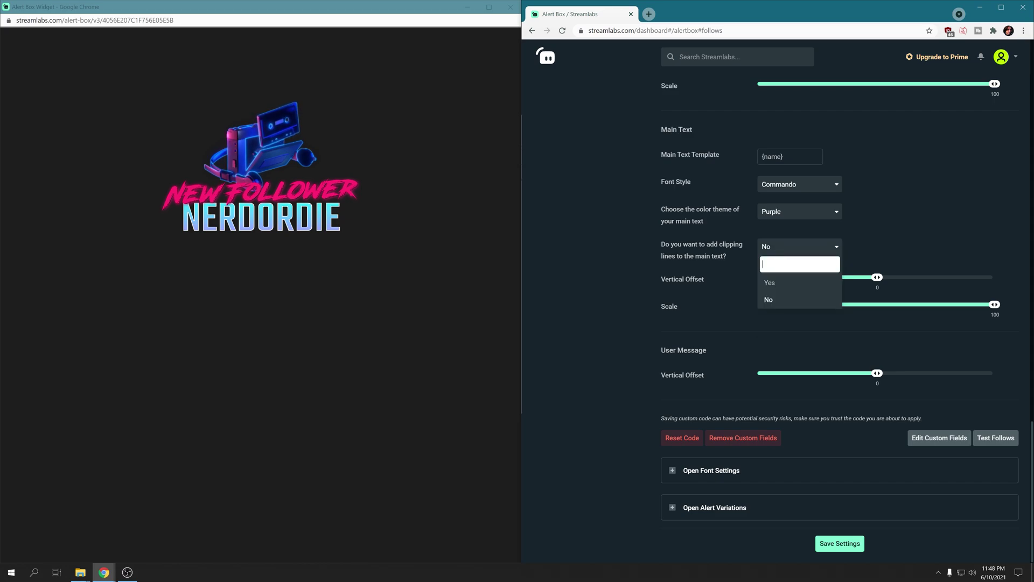
{"action": "left_click", "coordinate": [774, 285]}
{"action": "left_click", "coordinate": [829, 544]}
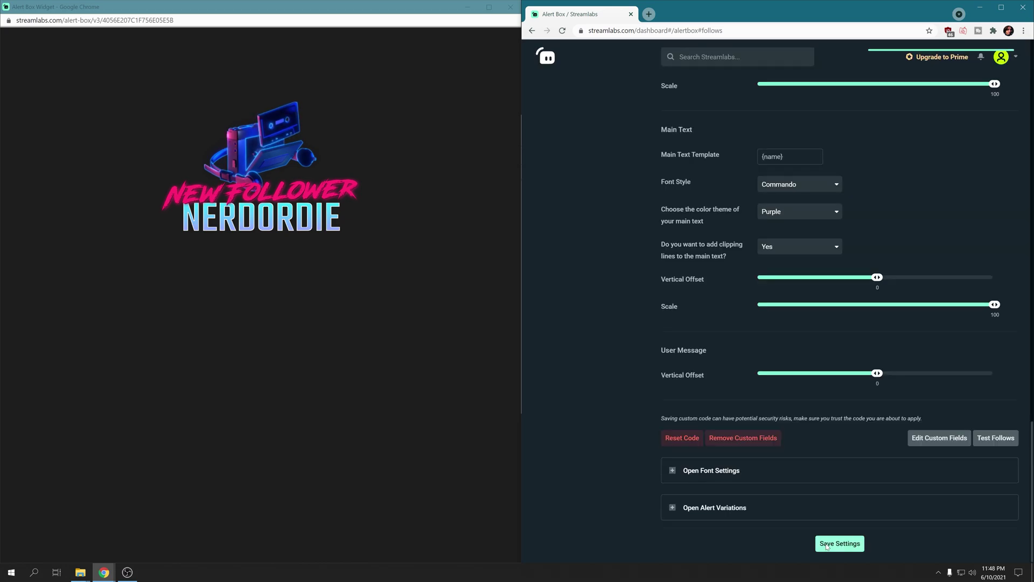
{"action": "left_click", "coordinate": [996, 440]}
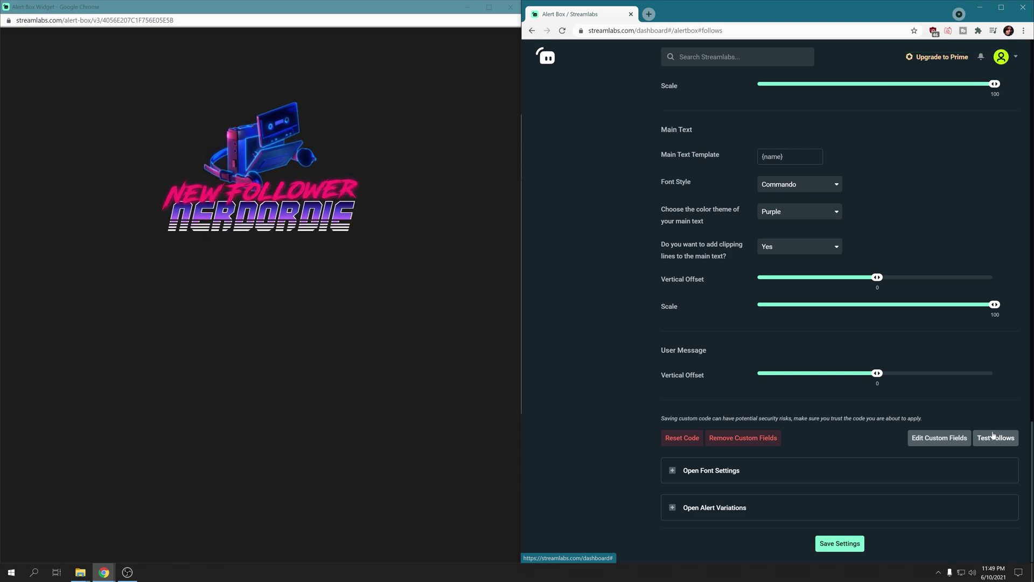
Step: Change the main text to the Gold theme and Orbitron font, save, and test twice
{"action": "left_click", "coordinate": [799, 215]}
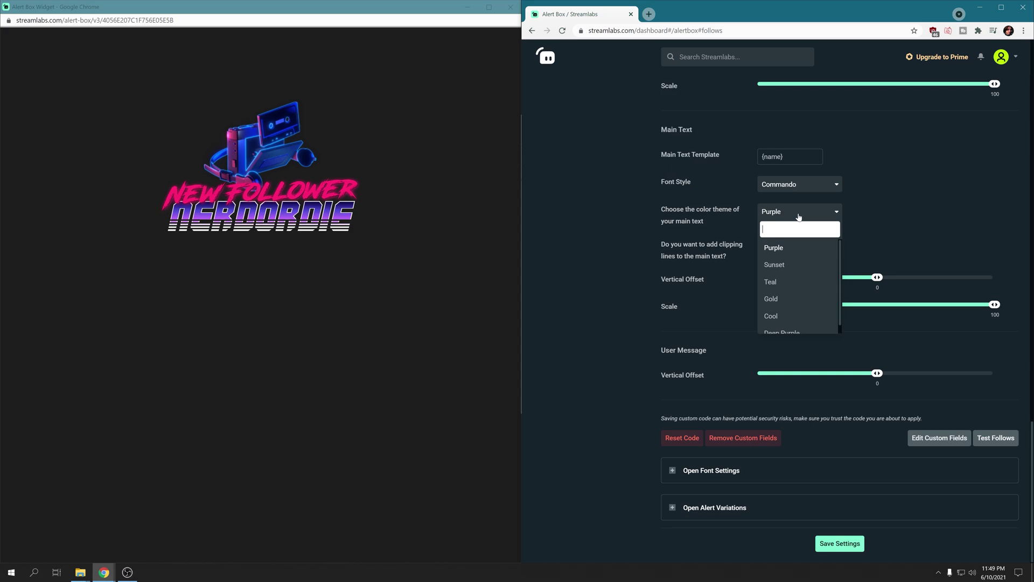
{"action": "left_click", "coordinate": [776, 300]}
{"action": "left_click", "coordinate": [788, 186]}
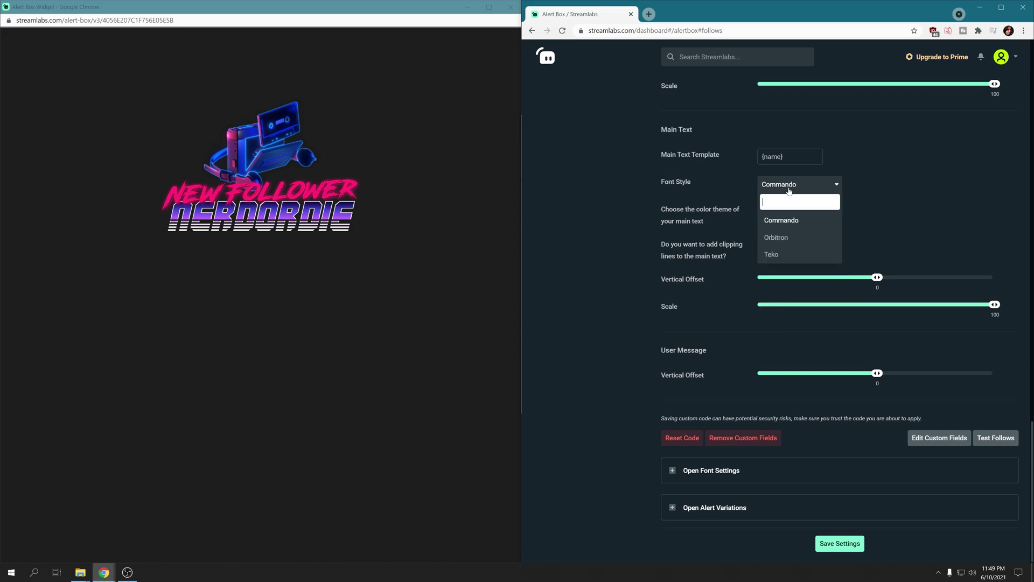
{"action": "left_click", "coordinate": [784, 243]}
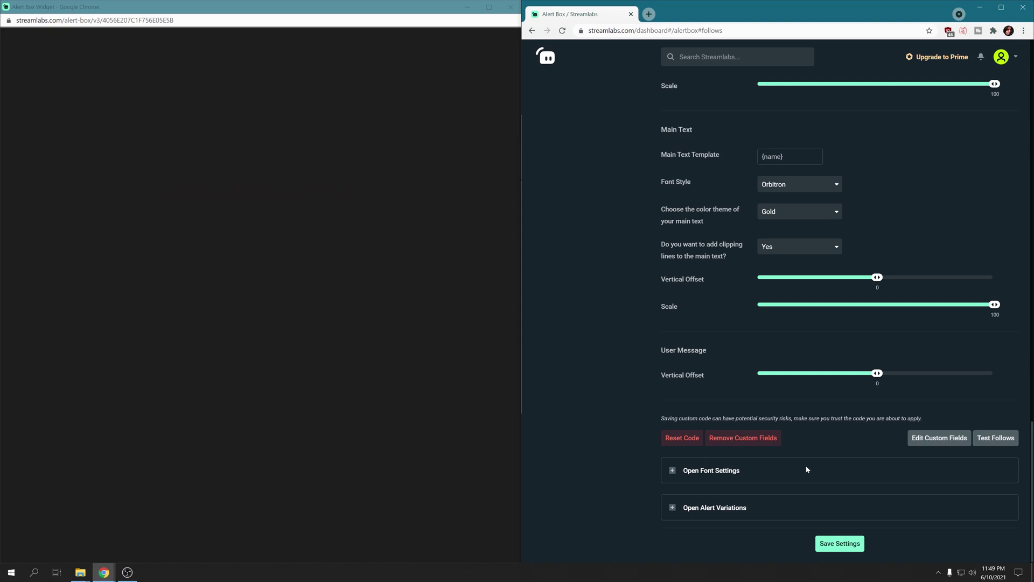
{"action": "left_click", "coordinate": [827, 545]}
{"action": "left_click", "coordinate": [1001, 438]}
{"action": "left_click", "coordinate": [1002, 439]}
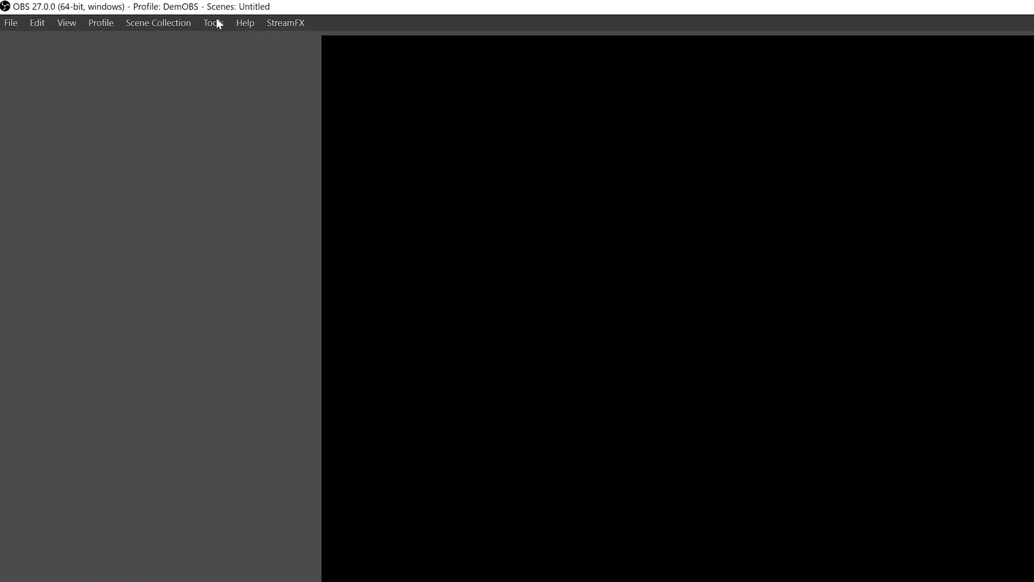
Step: Load Synthwave - OBS Studio Quick Import.lua from ~OBS Studio - Quick Install and run Setup all scenes
{"action": "left_click", "coordinate": [136, 15]}
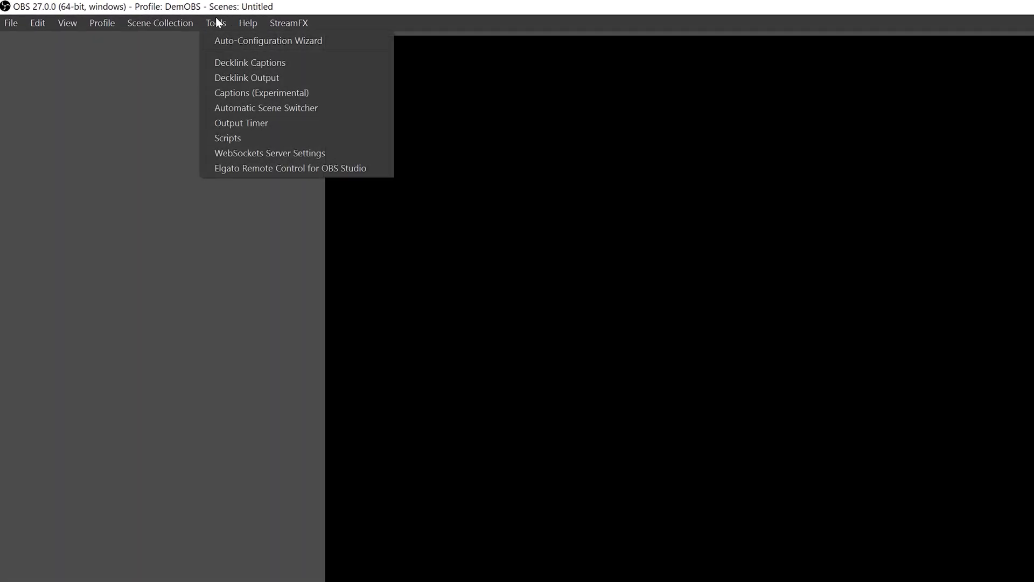
{"action": "left_click", "coordinate": [250, 138]}
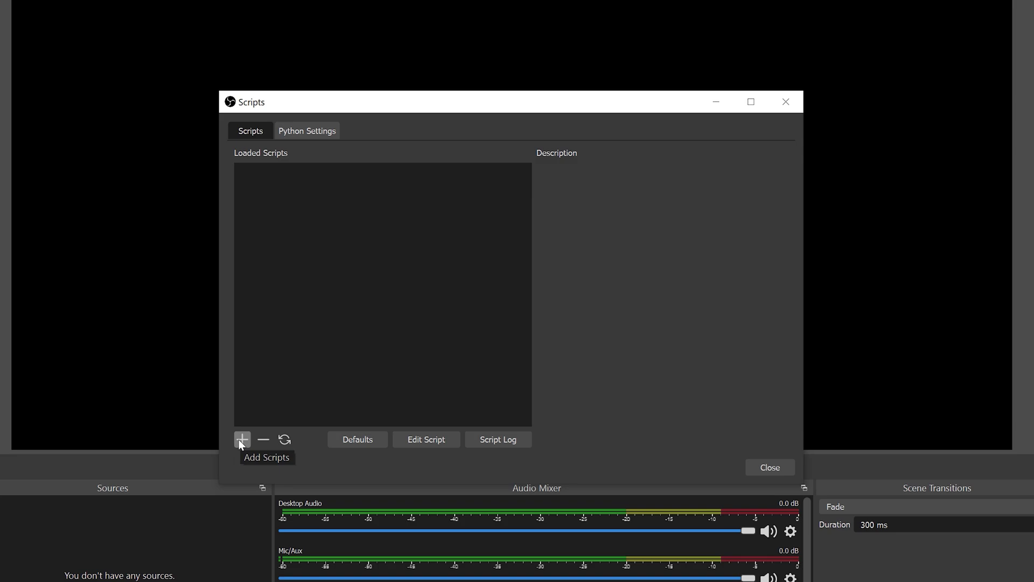
{"action": "left_click", "coordinate": [242, 440]}
{"action": "left_click", "coordinate": [280, 305]}
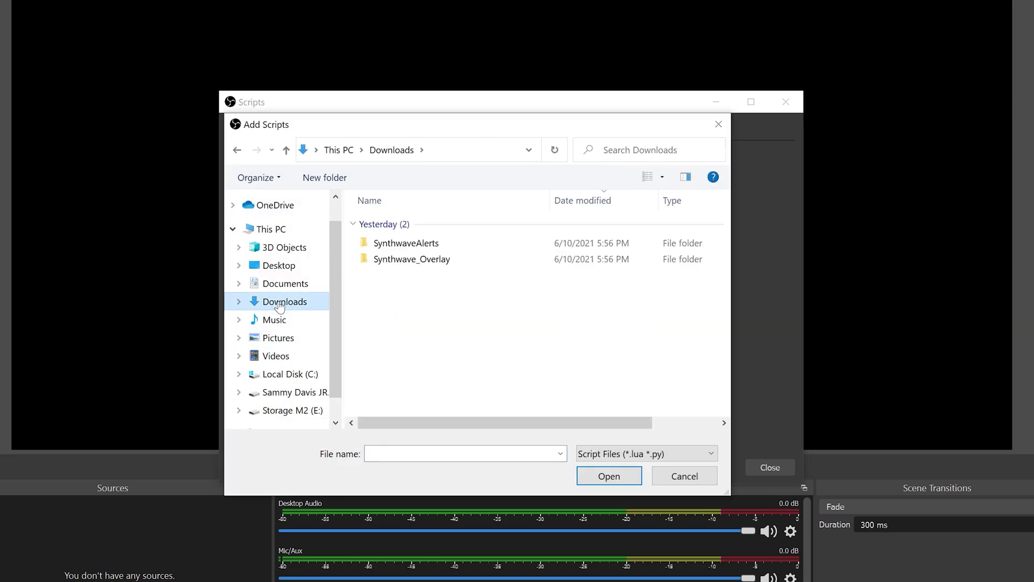
{"action": "double_click", "coordinate": [390, 269]}
{"action": "double_click", "coordinate": [423, 226]}
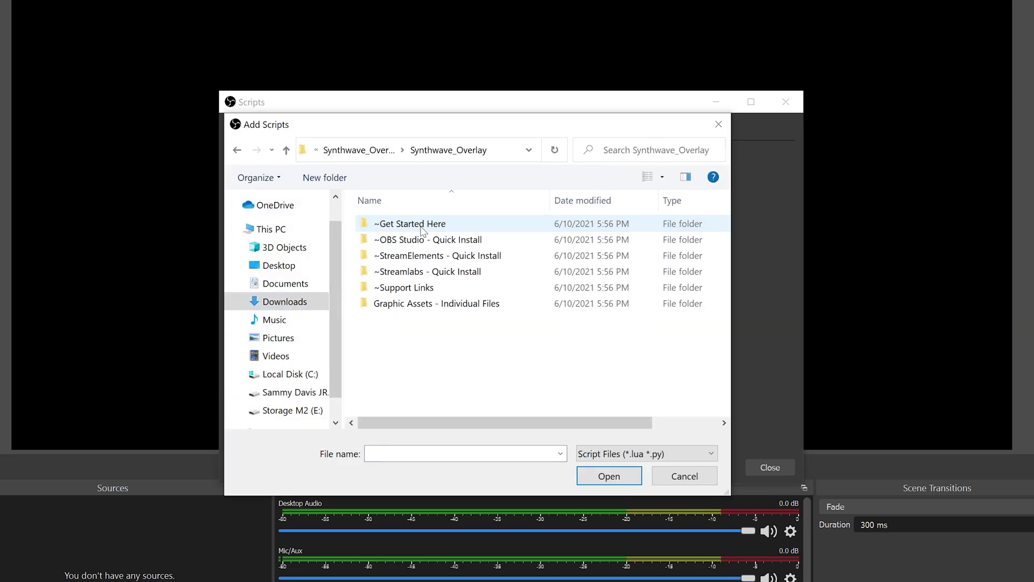
{"action": "double_click", "coordinate": [424, 243]}
{"action": "left_click", "coordinate": [414, 228]}
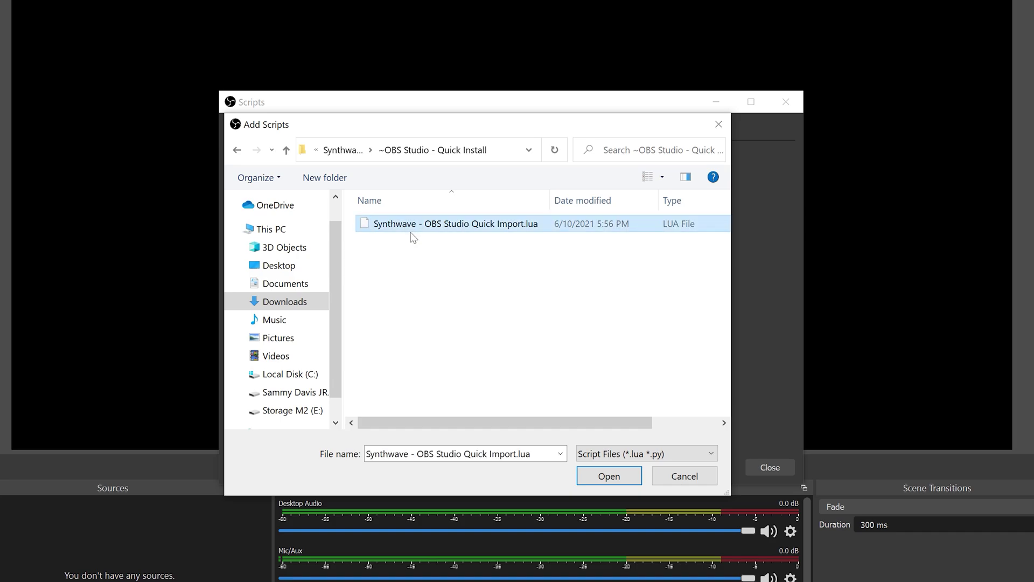
{"action": "left_click", "coordinate": [597, 482]}
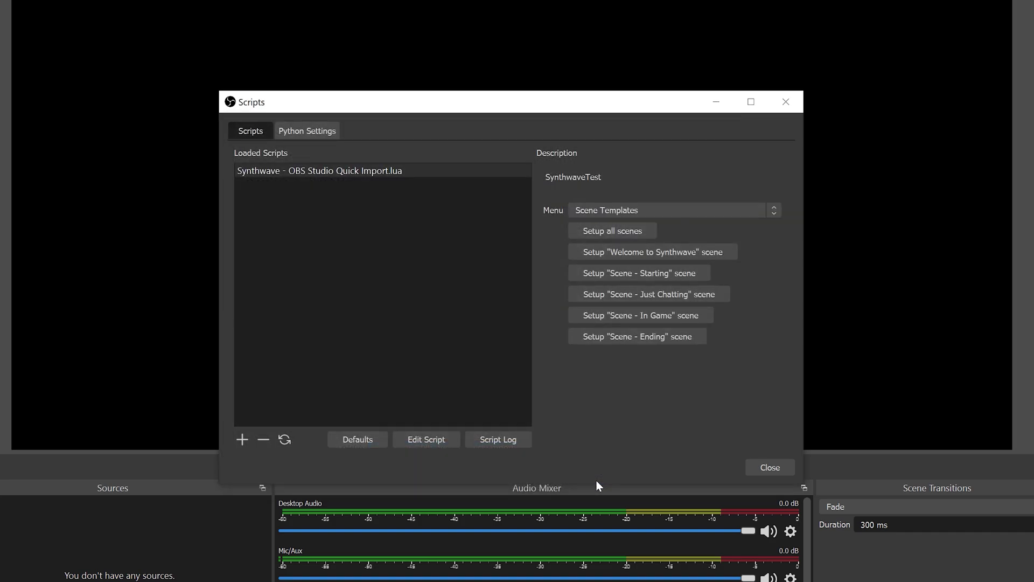
{"action": "left_click", "coordinate": [597, 229]}
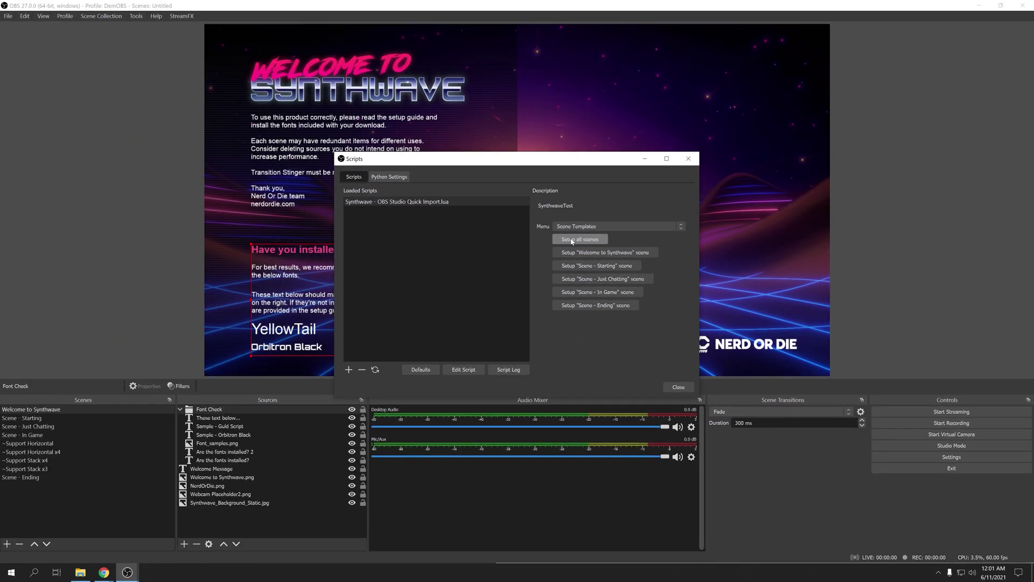
Step: Close the Scripts window and preview Starting, Just Chatting, In Game, then Ending scenes
{"action": "left_click", "coordinate": [678, 388]}
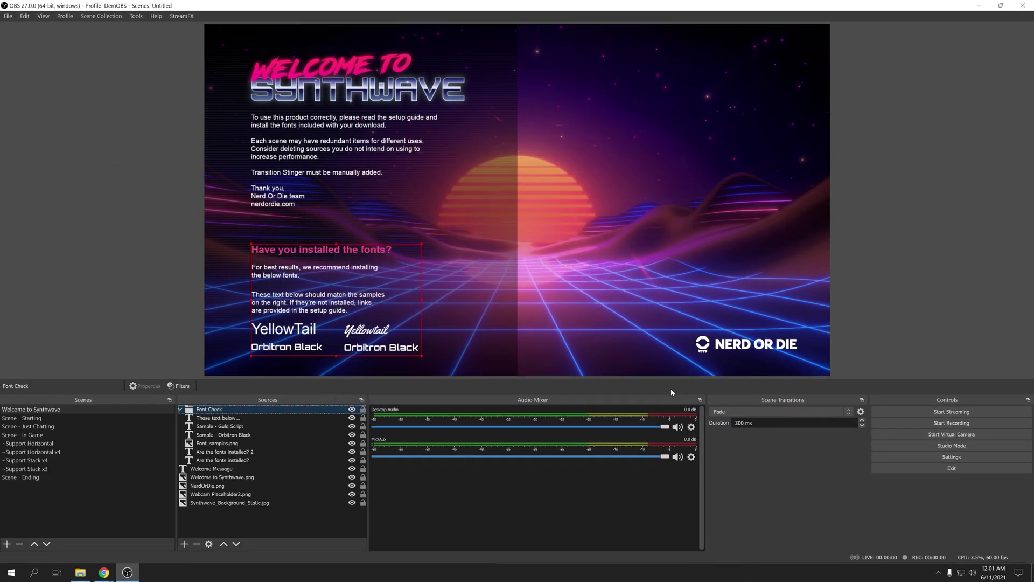
{"action": "left_click", "coordinate": [44, 419]}
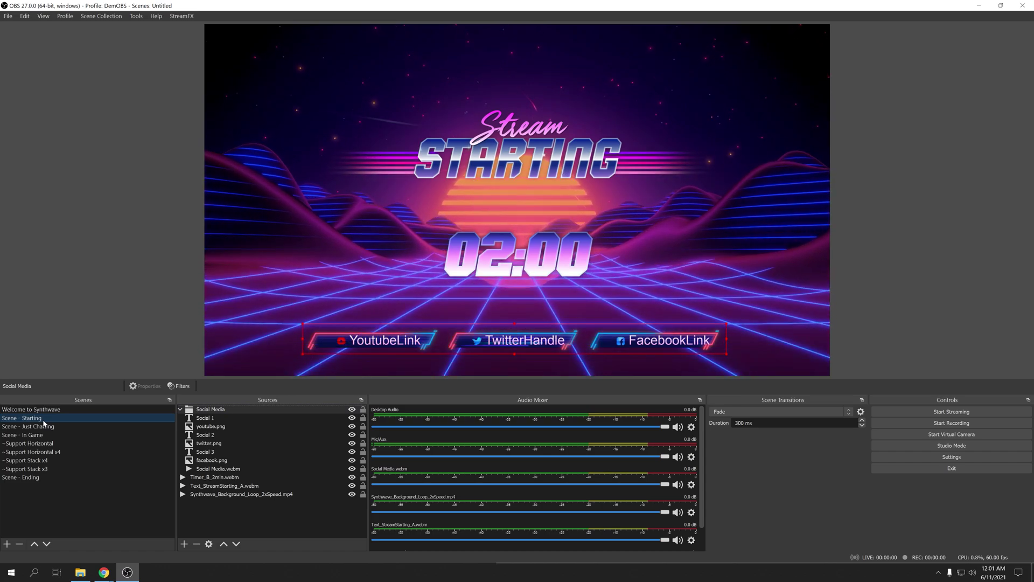
{"action": "left_click", "coordinate": [43, 427]}
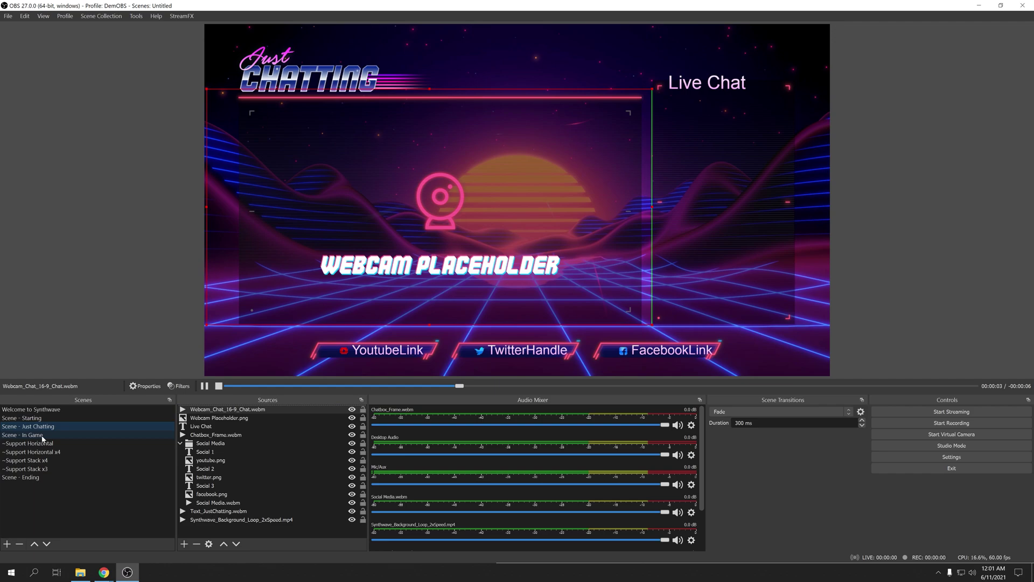
{"action": "left_click", "coordinate": [42, 435]}
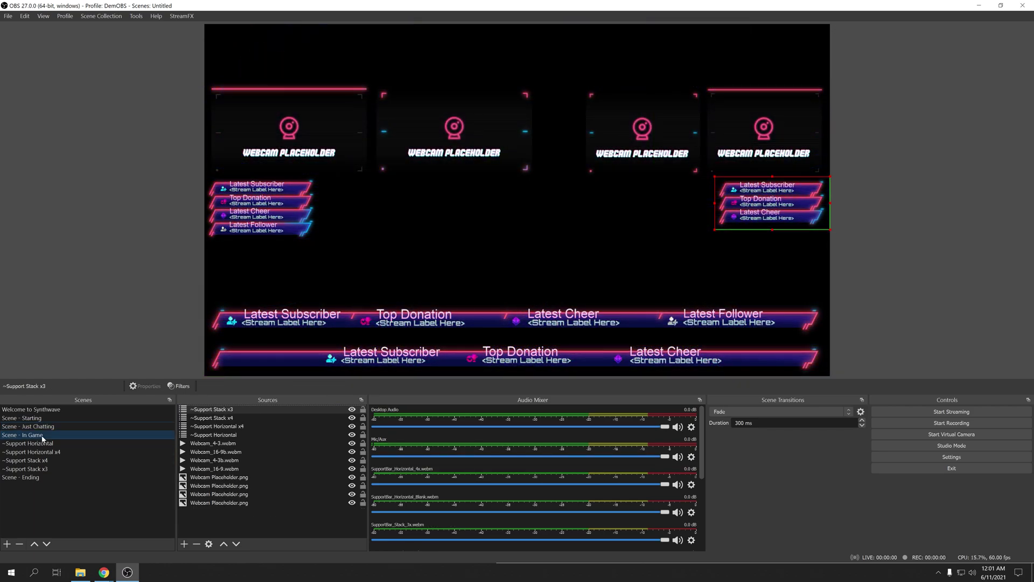
{"action": "left_click", "coordinate": [39, 478]}
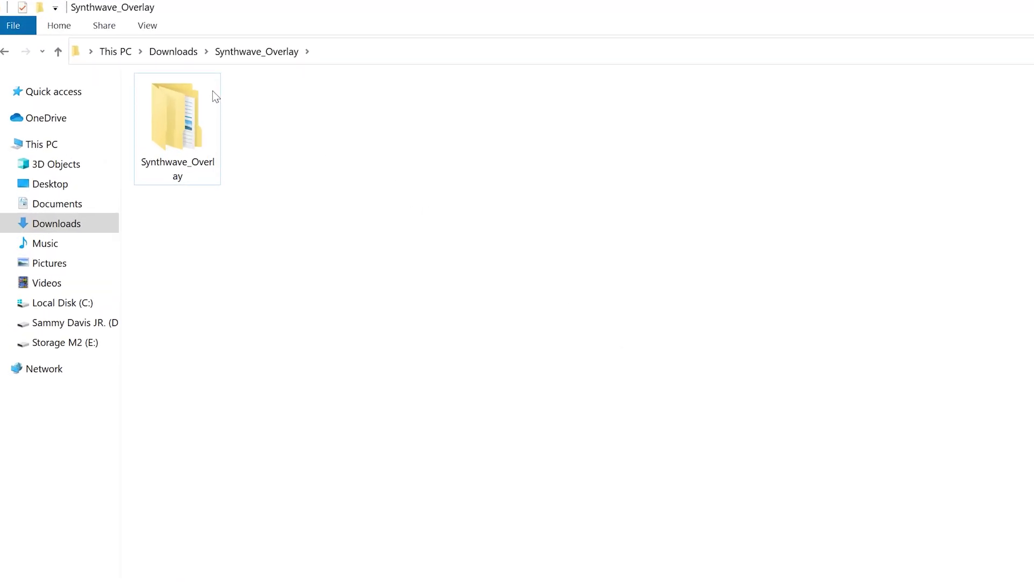
Step: Open Synthwave_Overlay > Graphic Assets - Individual Files > Goal Bar > Backgrounds to view the six background videos
{"action": "double_click", "coordinate": [180, 92]}
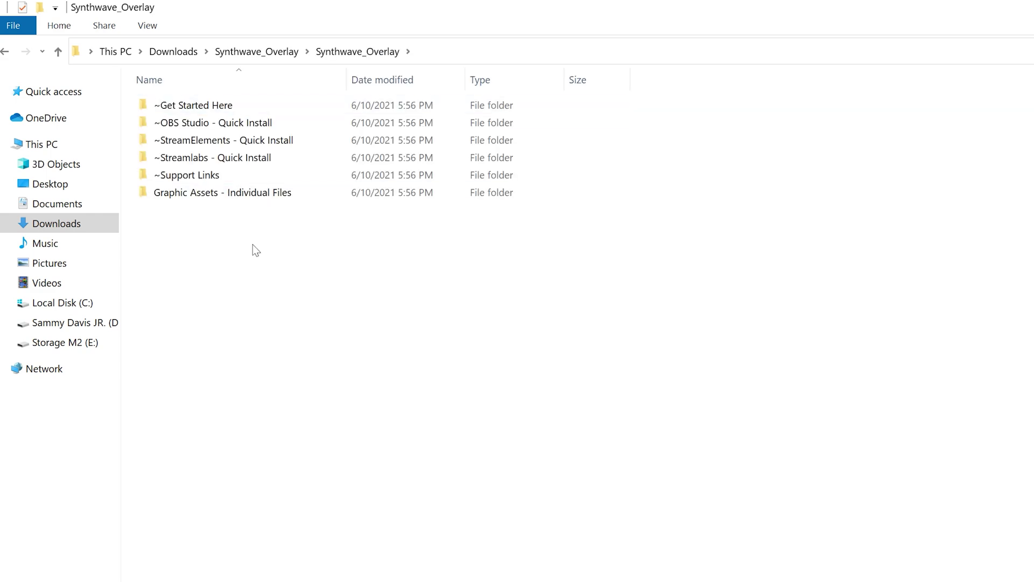
{"action": "double_click", "coordinate": [204, 198]}
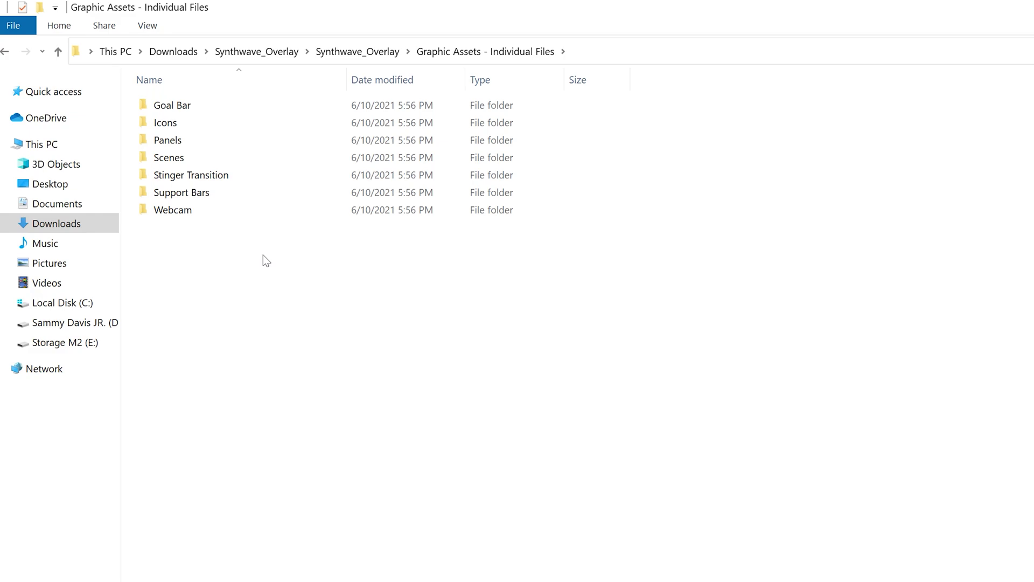
{"action": "double_click", "coordinate": [203, 106]}
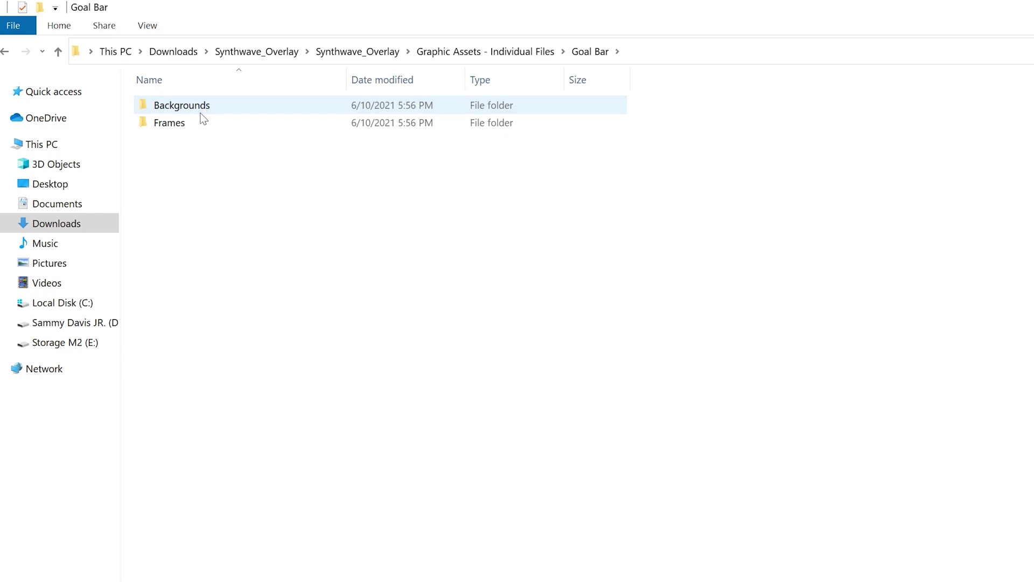
{"action": "double_click", "coordinate": [202, 108]}
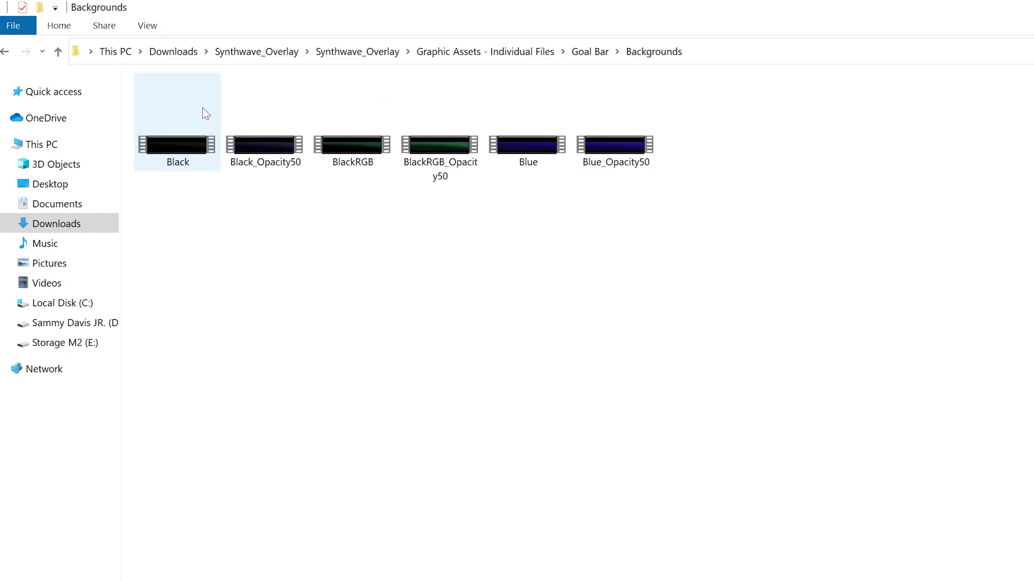
Step: Browse the Stinger Transition assets, then the Purple&Pink webcam frames
{"action": "left_click", "coordinate": [431, 52]}
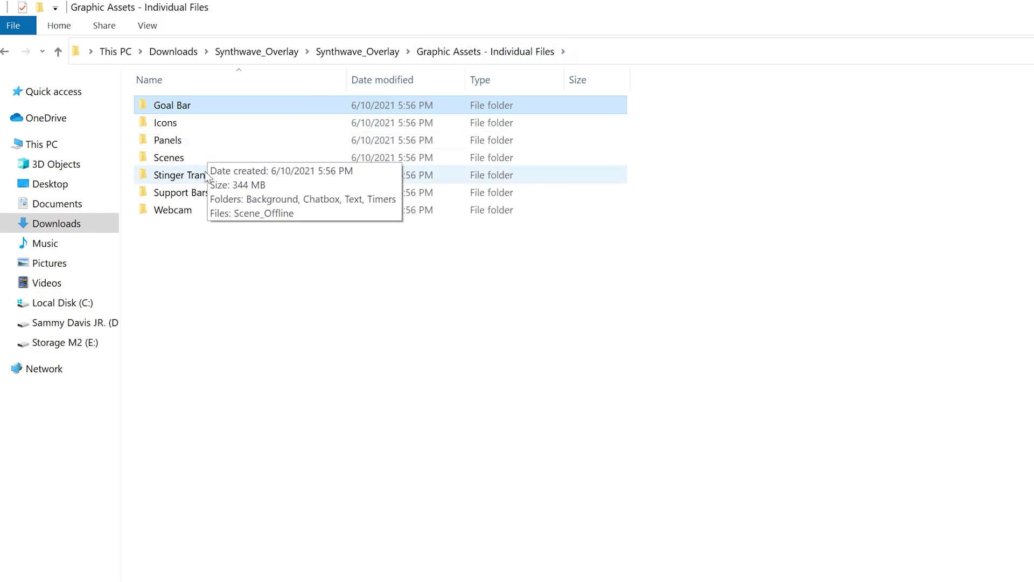
{"action": "double_click", "coordinate": [206, 175]}
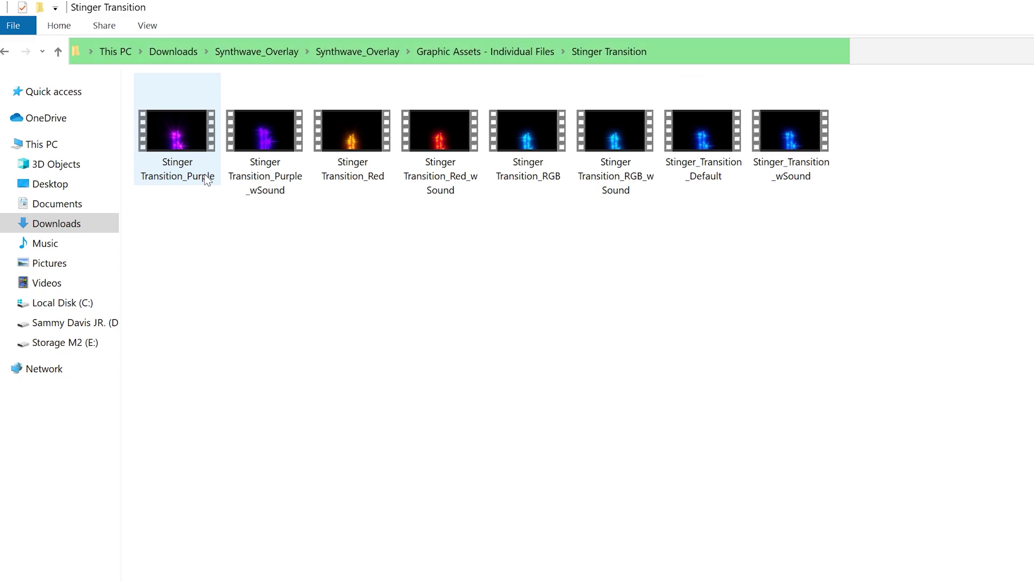
{"action": "left_click", "coordinate": [437, 51]}
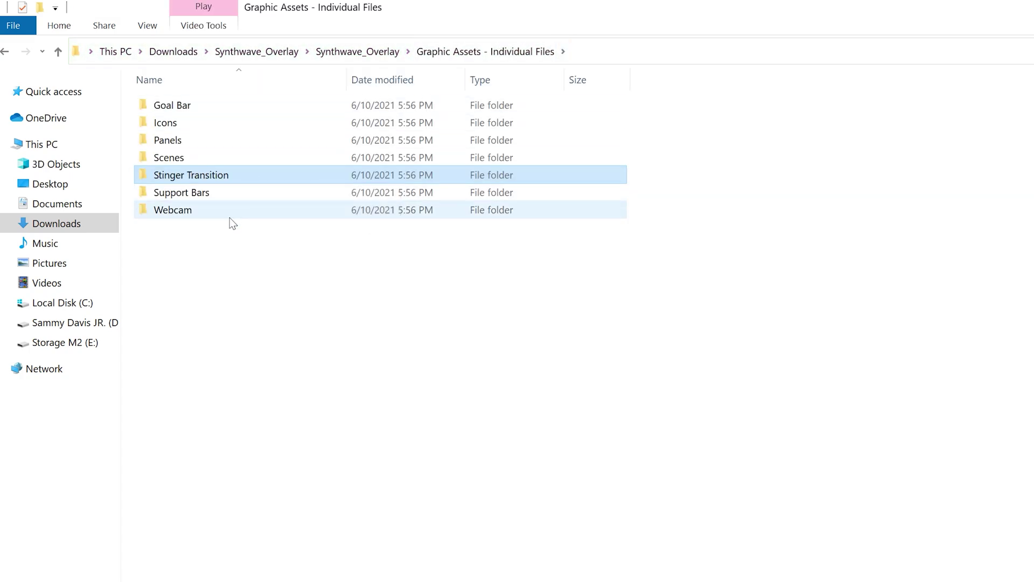
{"action": "double_click", "coordinate": [230, 215]}
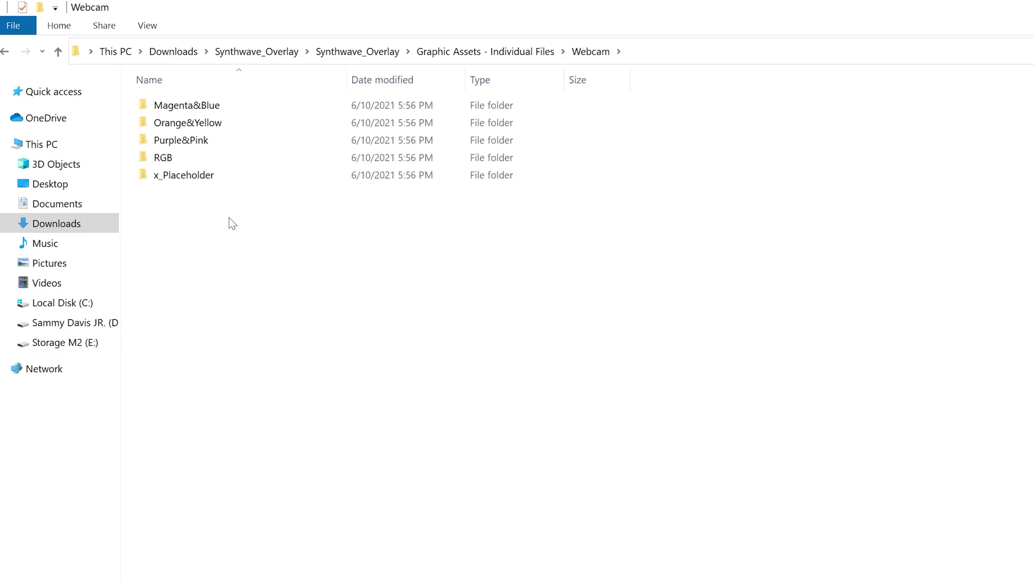
{"action": "double_click", "coordinate": [241, 141]}
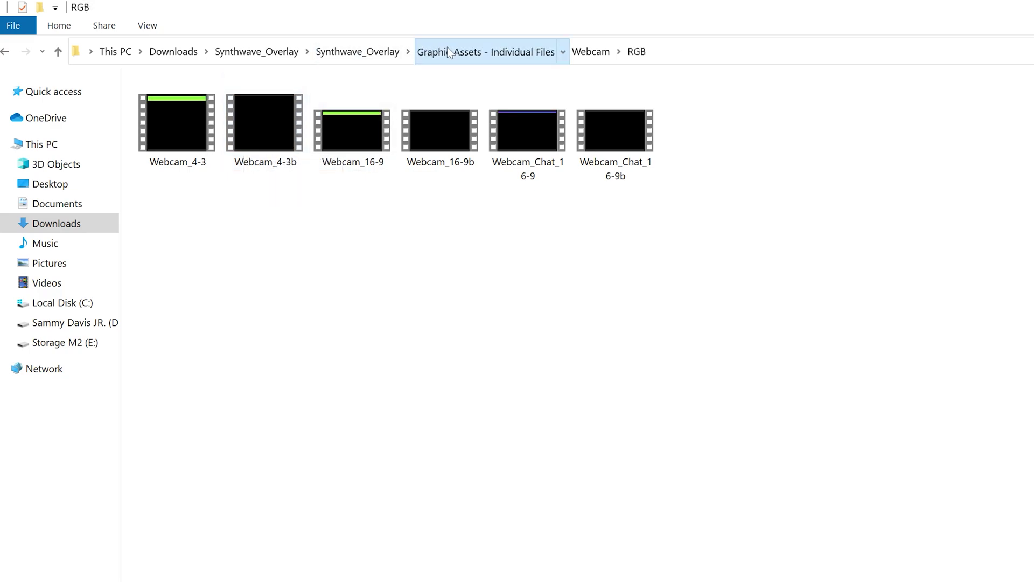
Step: View the Magenta&Blue support bars' 50% Opacity variants and return to Graphic Assets - Individual Files
{"action": "left_click", "coordinate": [448, 50]}
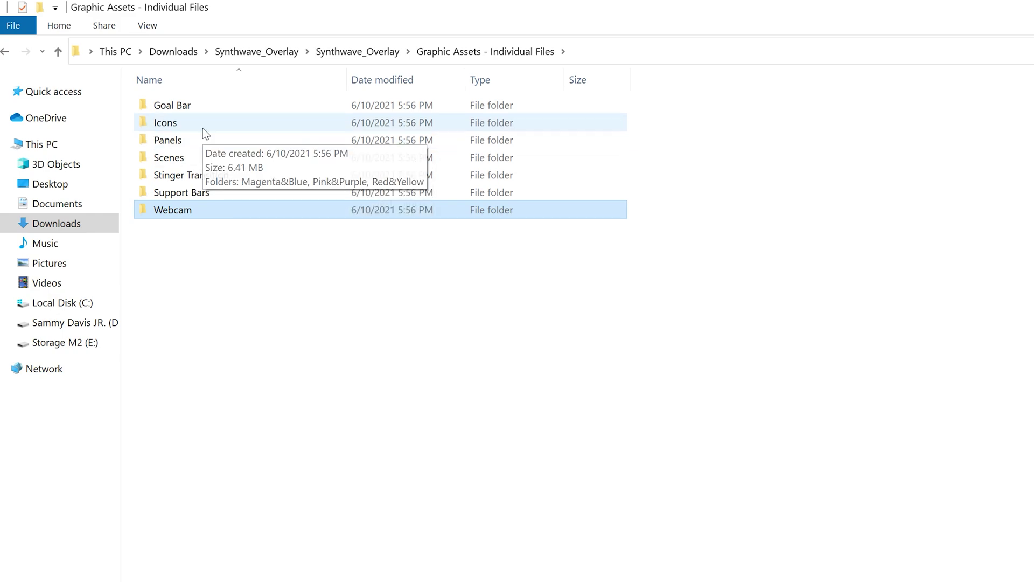
{"action": "double_click", "coordinate": [204, 195]}
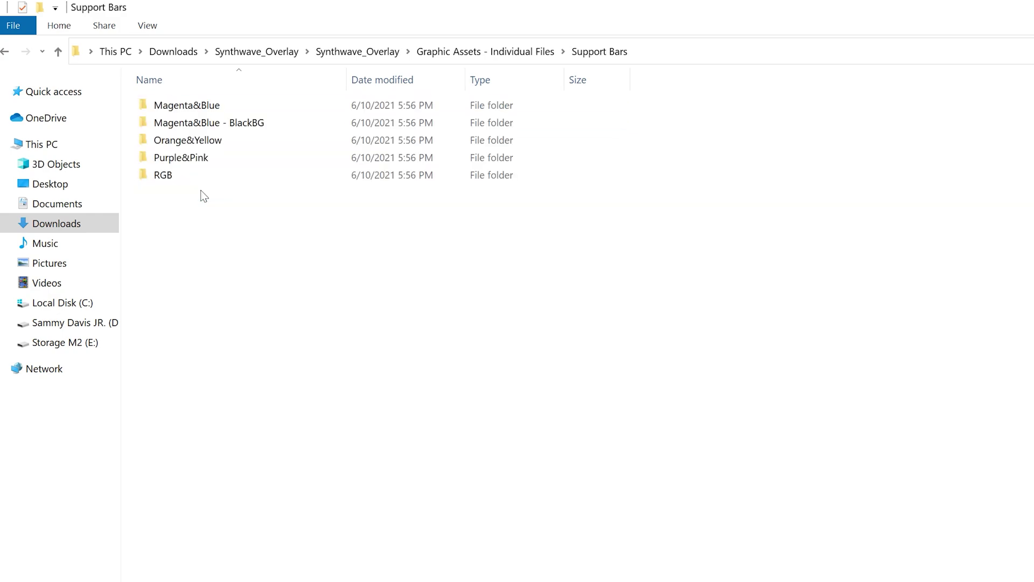
{"action": "double_click", "coordinate": [210, 112]}
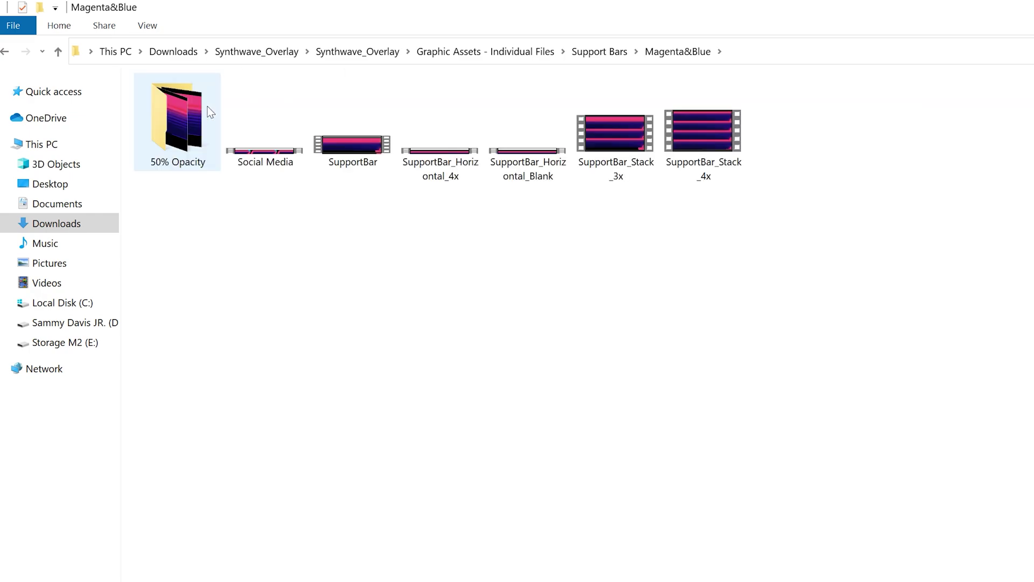
{"action": "double_click", "coordinate": [210, 112]}
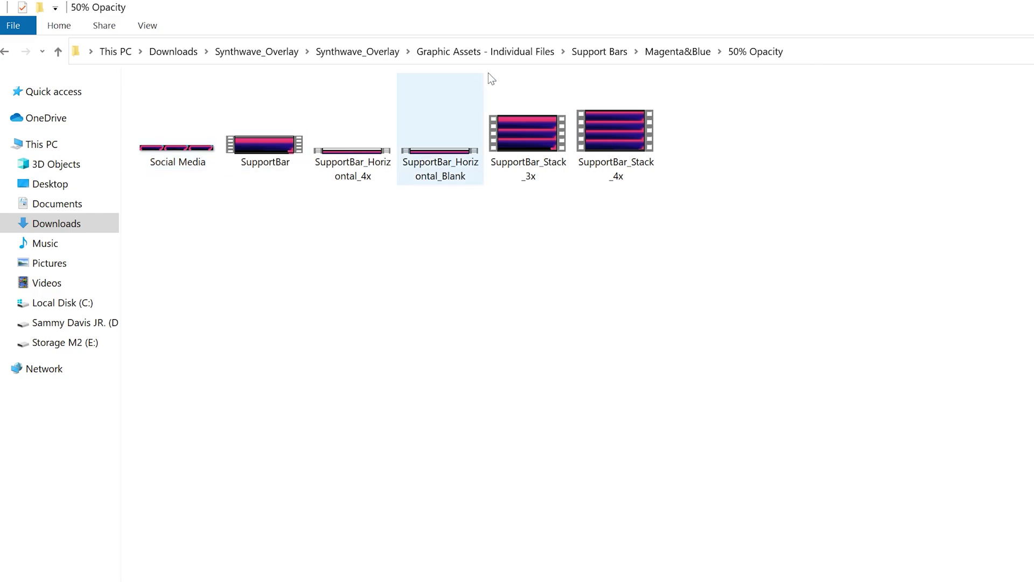
{"action": "left_click", "coordinate": [521, 53]}
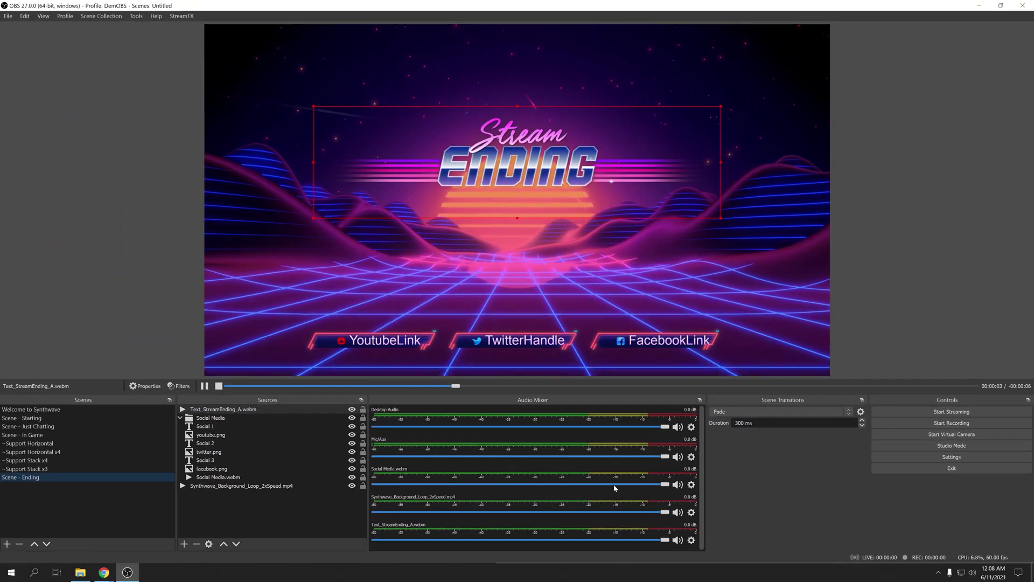
Step: Switch to Scene - Starting and set Synthwave_Background_Loop_2xSpeed.mp4 playback speed to 120%
{"action": "left_click", "coordinate": [70, 419]}
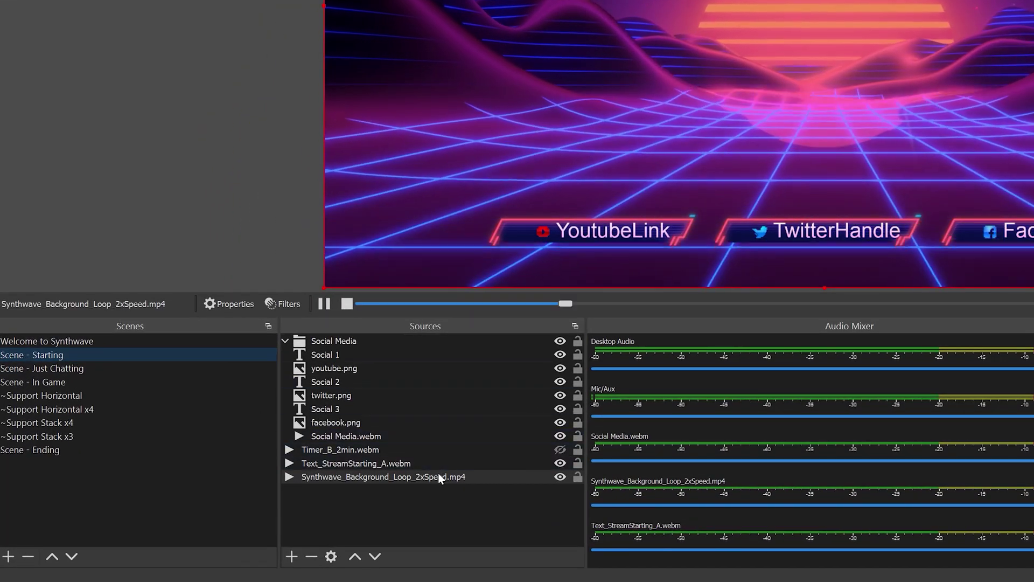
{"action": "double_click", "coordinate": [439, 477]}
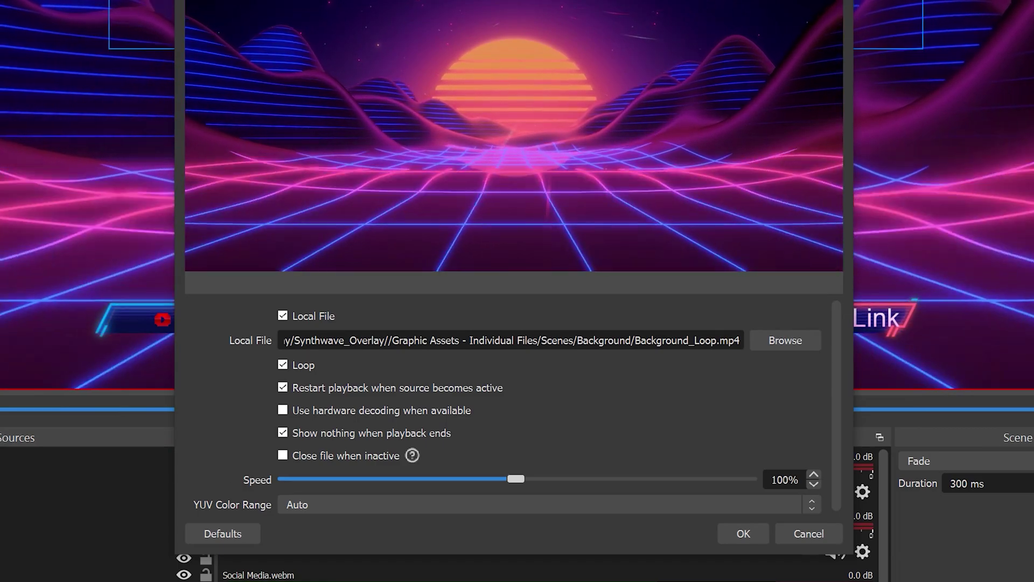
{"action": "left_click_drag", "start_coordinate": [516, 479], "coordinate": [561, 483]}
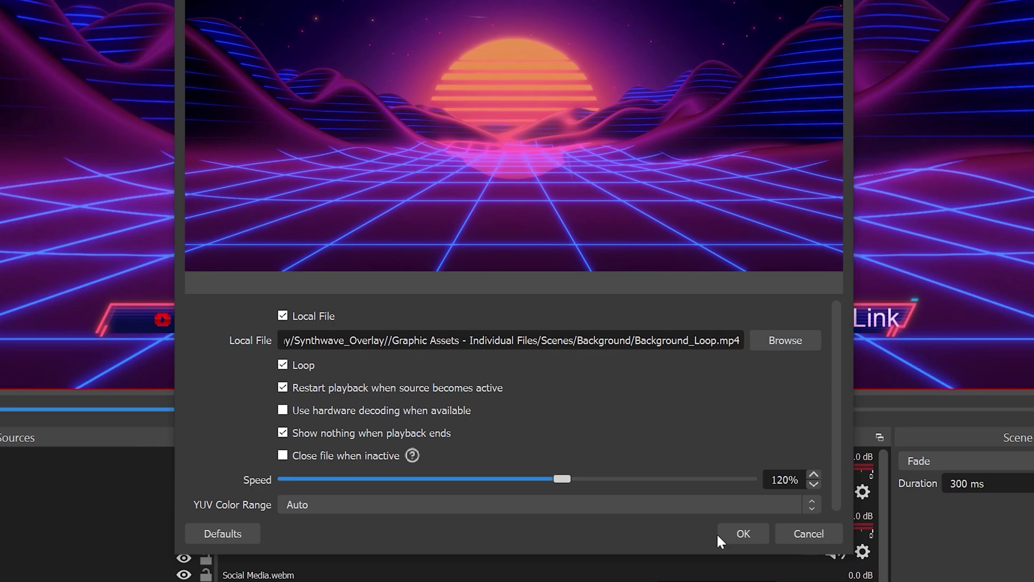
{"action": "left_click", "coordinate": [723, 533]}
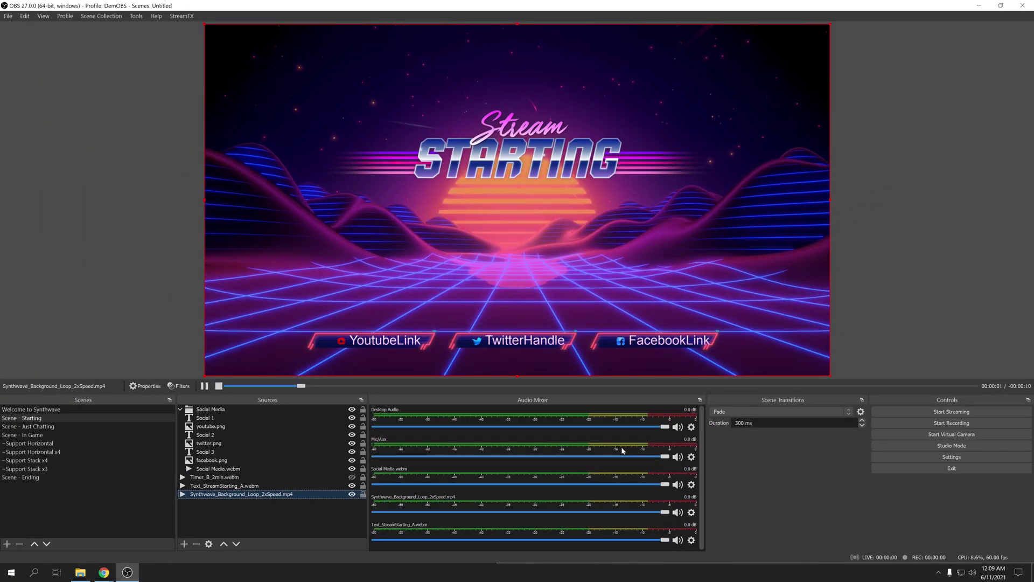
Step: Fine-tune the background loop's speed and confirm it stays at 120%
{"action": "double_click", "coordinate": [269, 493]}
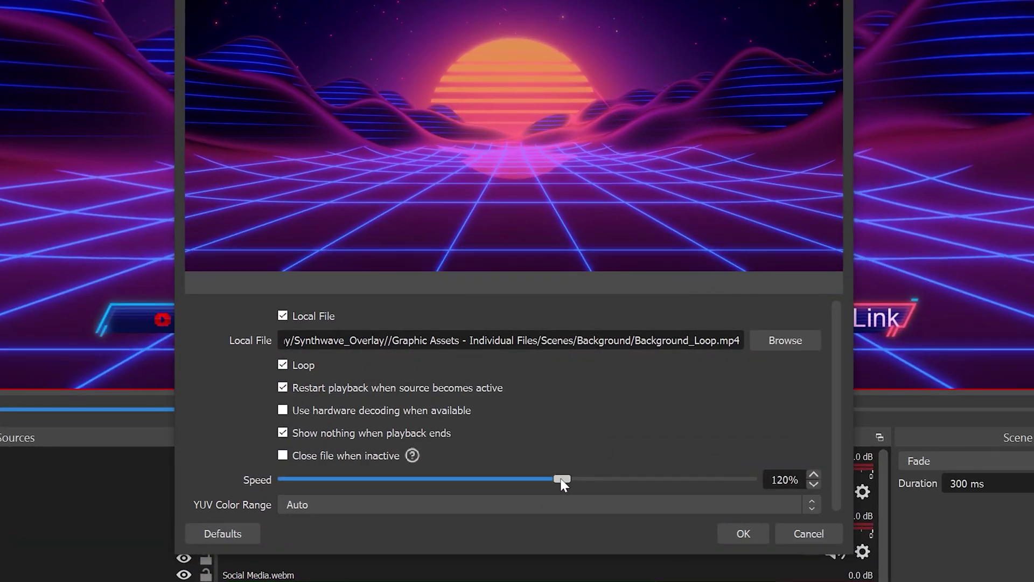
{"action": "left_click_drag", "start_coordinate": [562, 479], "coordinate": [763, 481]}
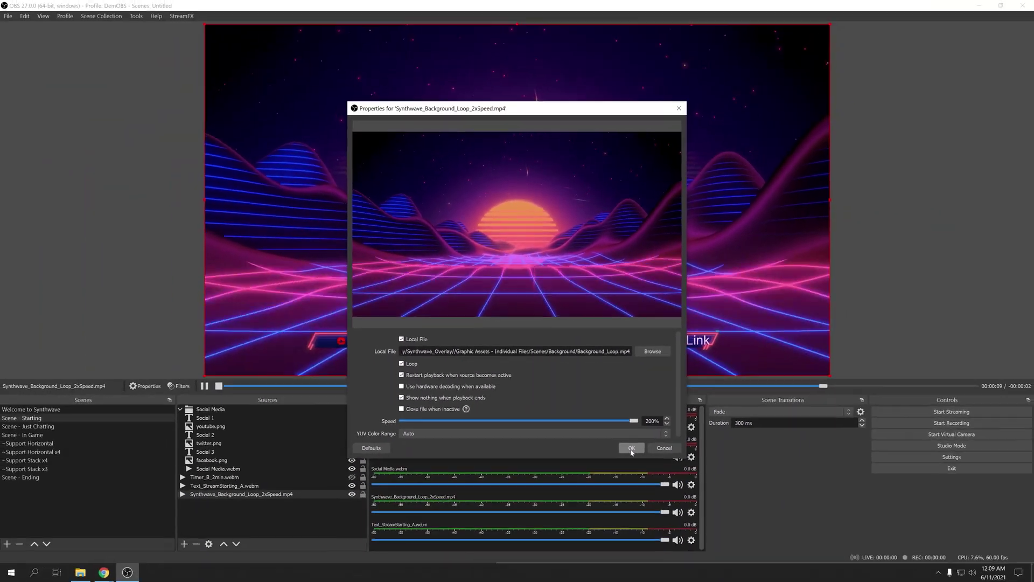
{"action": "left_click", "coordinate": [631, 447]}
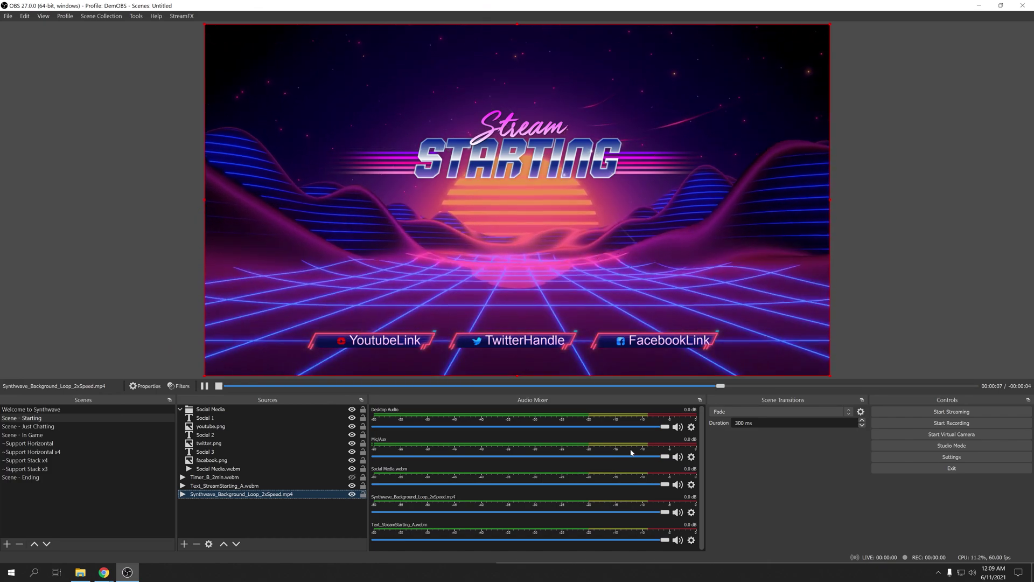
{"action": "double_click", "coordinate": [275, 494]}
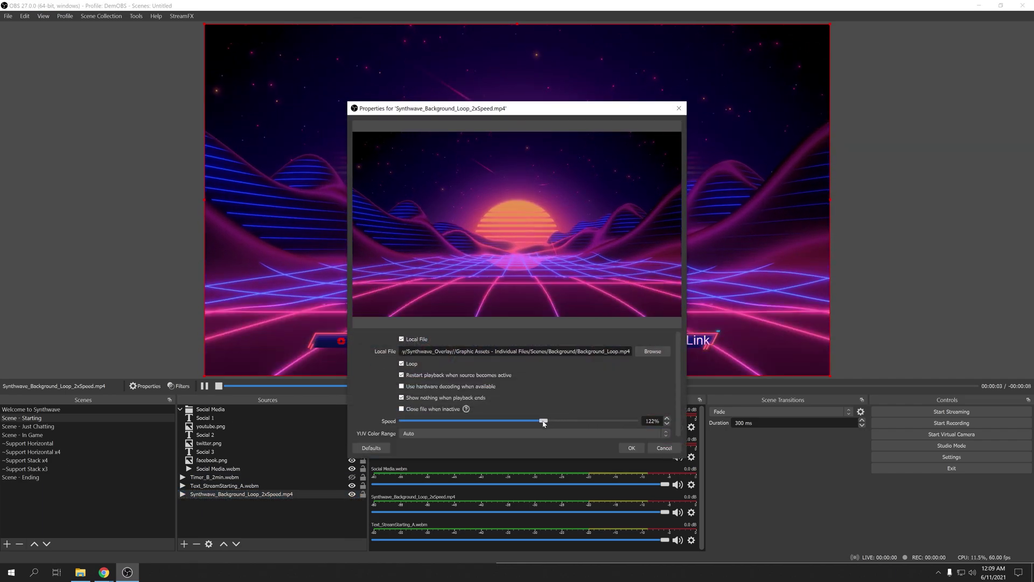
{"action": "left_click", "coordinate": [626, 448]}
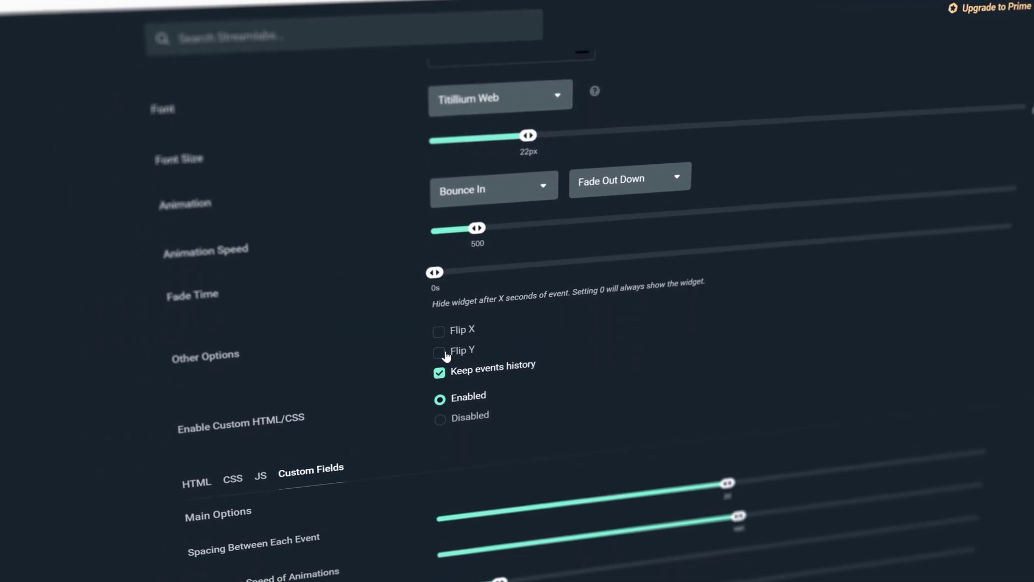
Step: Enable Flip Y and Flip X for the event list
{"action": "left_click", "coordinate": [438, 348]}
{"action": "left_click", "coordinate": [438, 329]}
Step: Set Horizontal Glow Line Height to 3 and Vertical Glow Line Width to 5 in Custom Fields
{"action": "scroll", "coordinate": [381, 413], "scroll_direction": "down", "scroll_amount": 7}
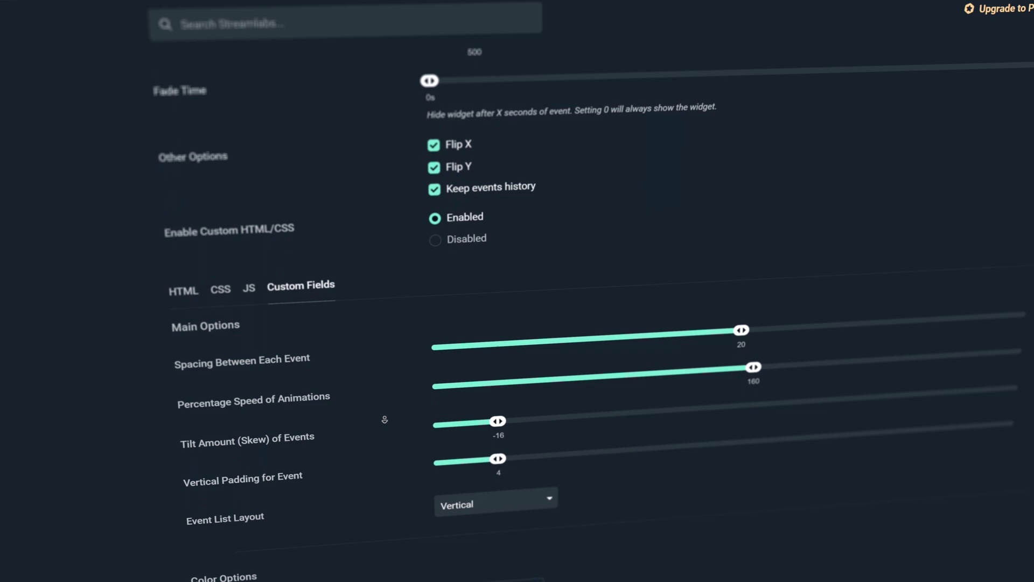
{"action": "scroll", "coordinate": [381, 413], "scroll_direction": "down", "scroll_amount": 5}
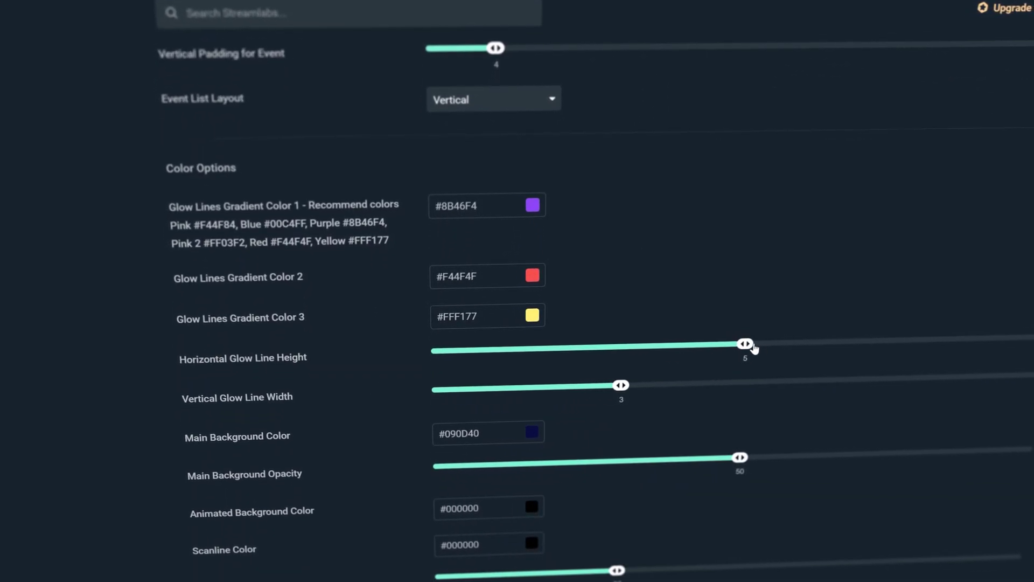
{"action": "left_click_drag", "start_coordinate": [727, 349], "coordinate": [625, 348]}
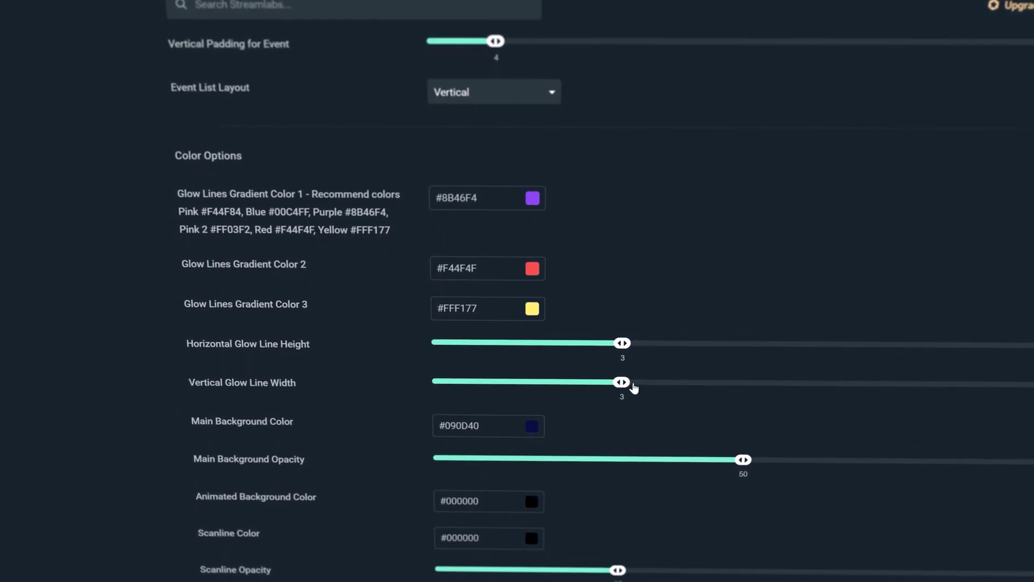
{"action": "left_click_drag", "start_coordinate": [630, 386], "coordinate": [747, 385]}
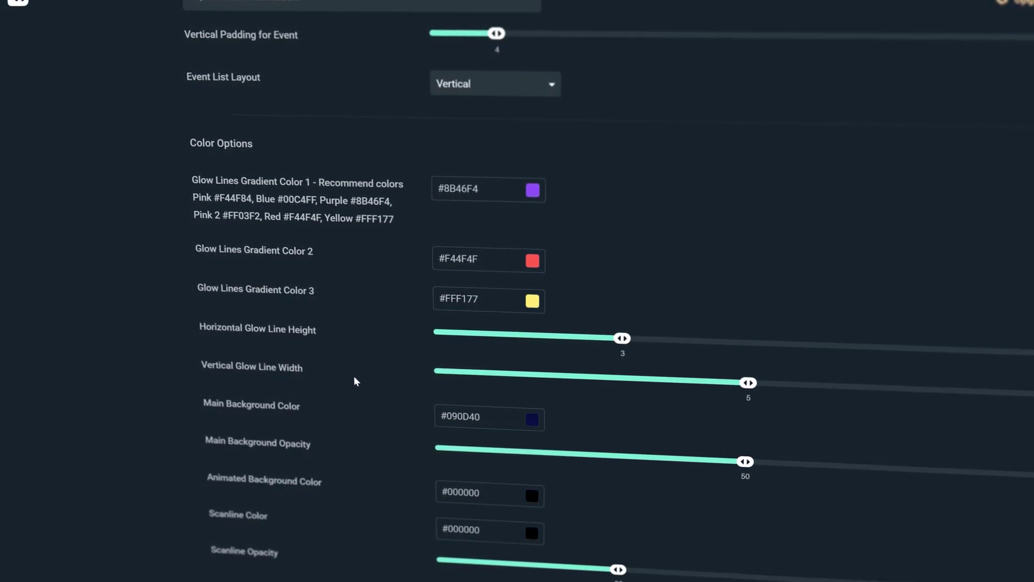
{"action": "scroll", "coordinate": [399, 431], "scroll_direction": "down", "scroll_amount": 4}
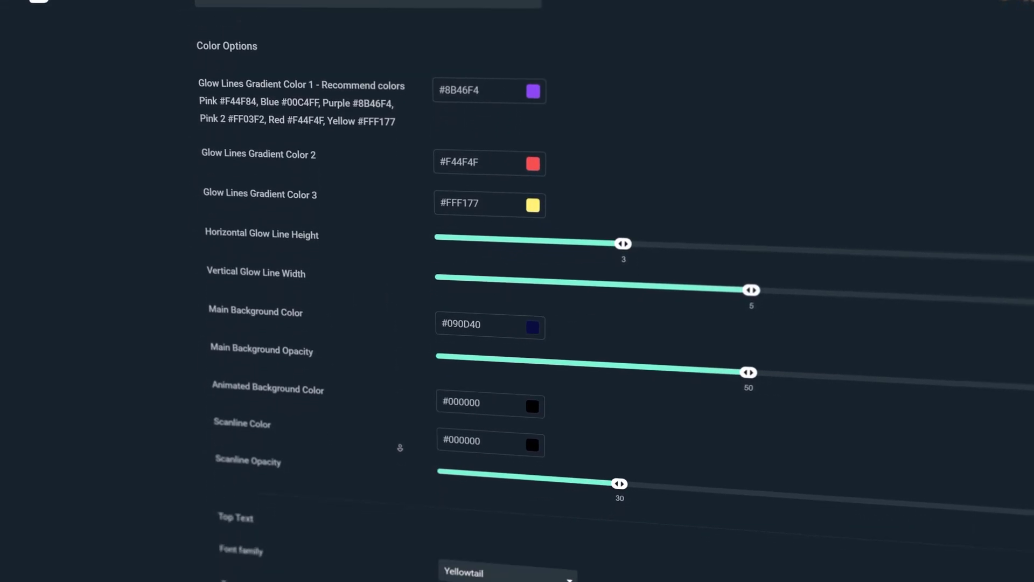
{"action": "scroll", "coordinate": [401, 445], "scroll_direction": "down", "scroll_amount": 5}
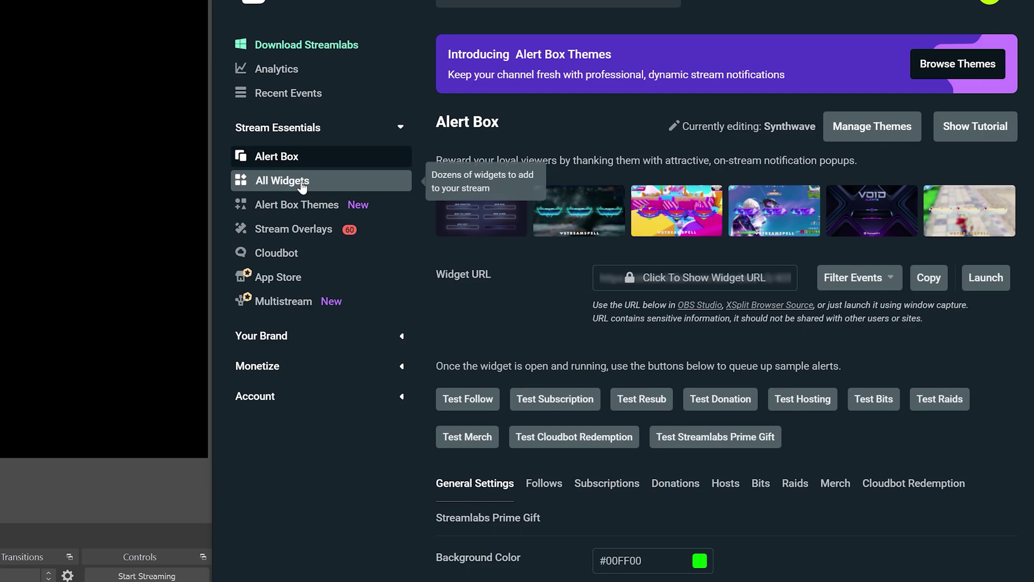
Step: Open the Event List widget from the All Widgets gallery
{"action": "left_click", "coordinate": [303, 185]}
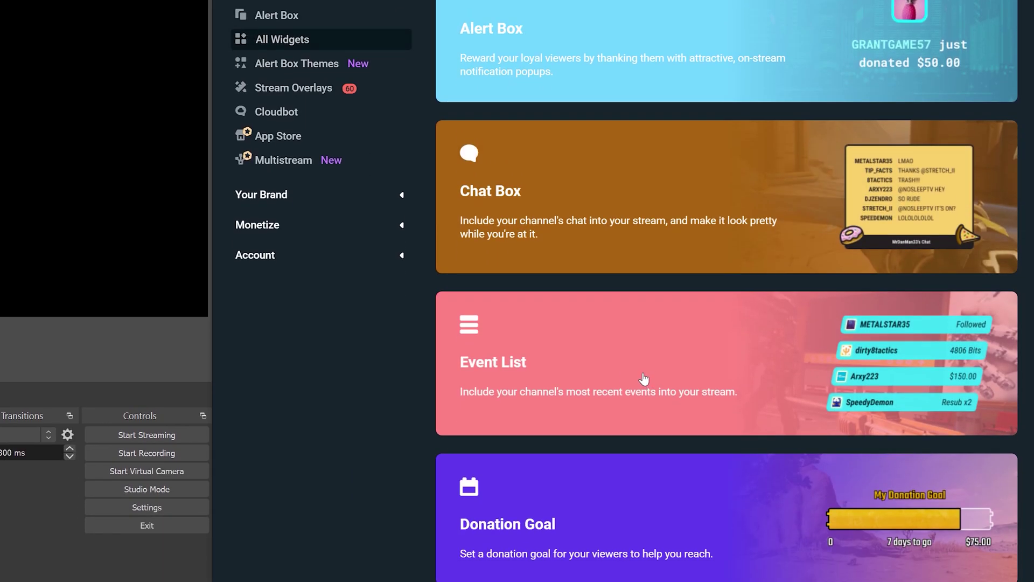
{"action": "left_click", "coordinate": [644, 379]}
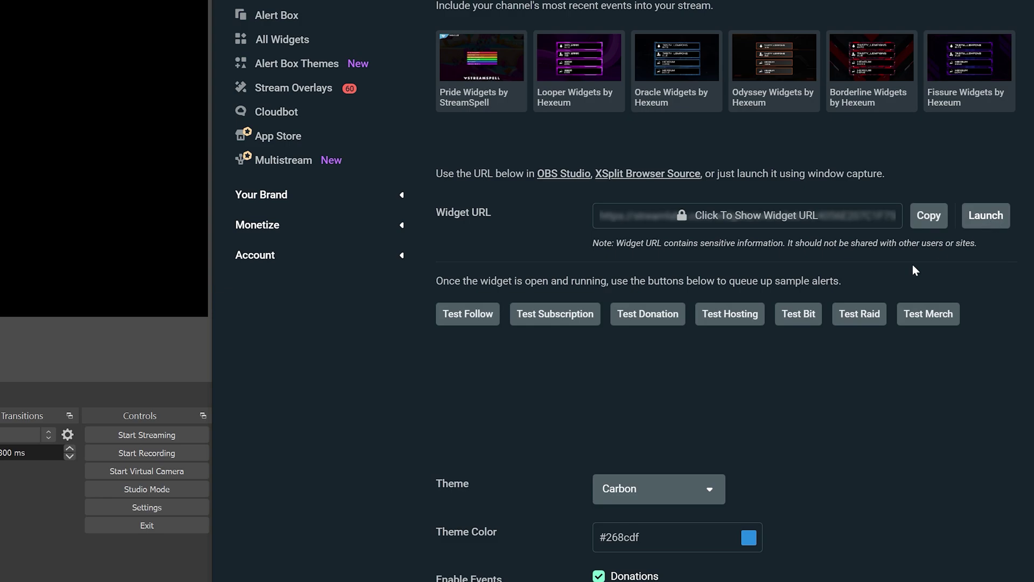
Step: Toggle Subscriptions off and back on, and set Min. Viewers for Hosts to 10
{"action": "scroll", "coordinate": [593, 431], "scroll_direction": "down", "scroll_amount": 5}
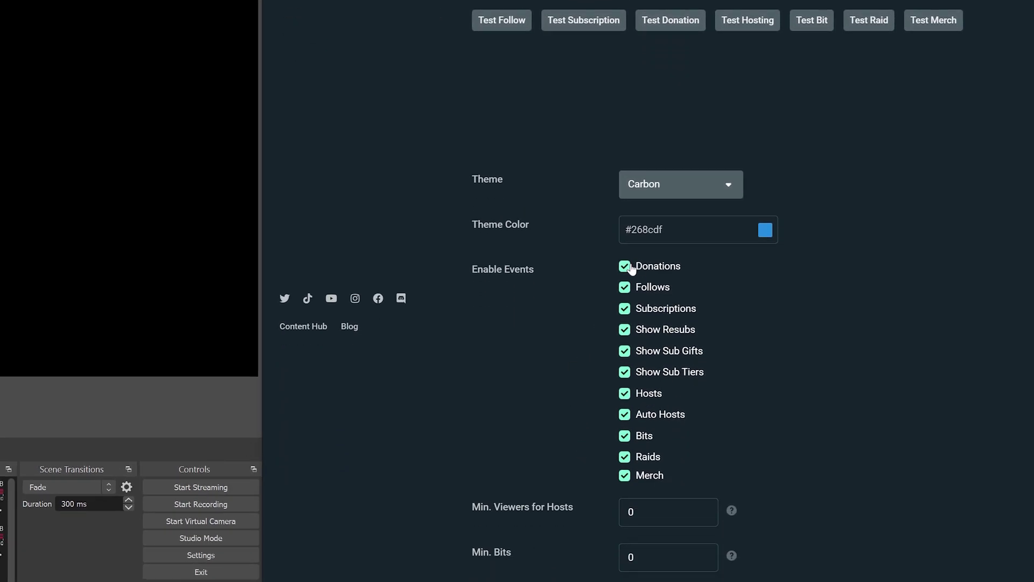
{"action": "left_click", "coordinate": [625, 308]}
{"action": "left_click", "coordinate": [625, 309]}
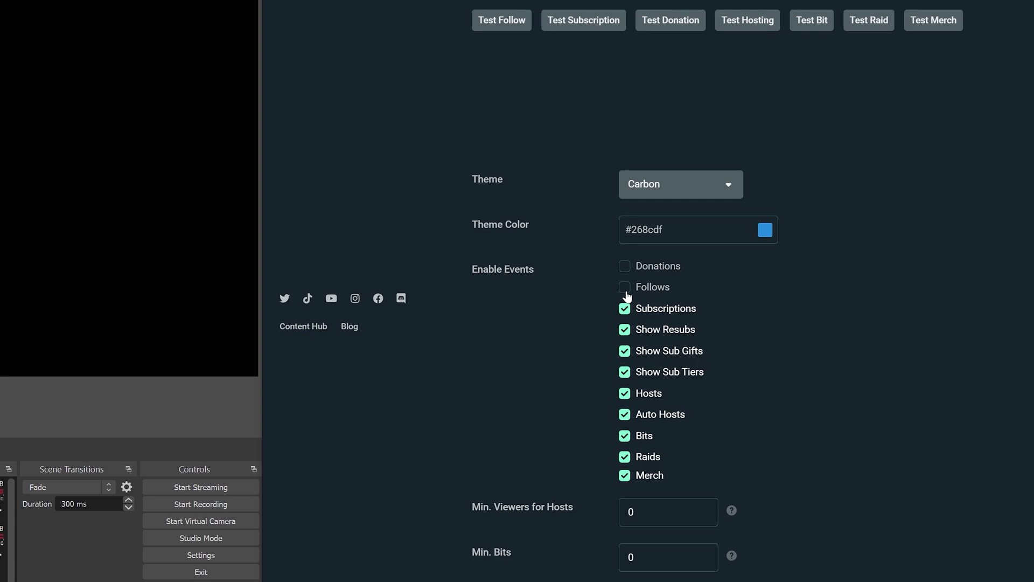
{"action": "left_click", "coordinate": [625, 267]}
{"action": "scroll", "coordinate": [602, 269], "scroll_direction": "down", "scroll_amount": 6}
{"action": "left_click", "coordinate": [581, 160]}
{"action": "key", "text": "BackSpace"}
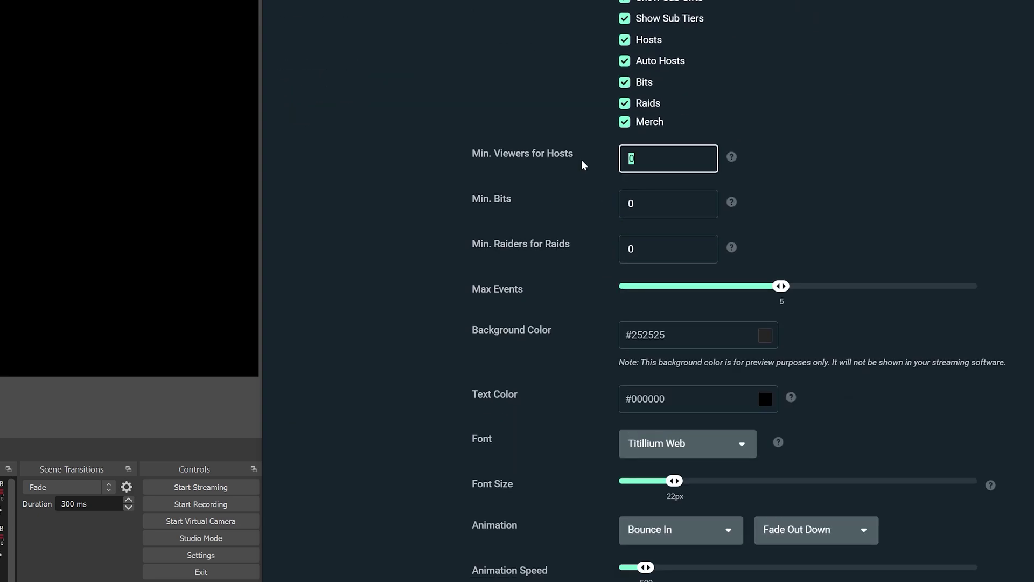
{"action": "type", "text": "10"}
Step: Set Min. Bits to 100, Min. Raiders to 25 and Max Events to 5
{"action": "left_click", "coordinate": [601, 204]}
{"action": "key", "text": "BackSpace"}
{"action": "type", "text": "100"}
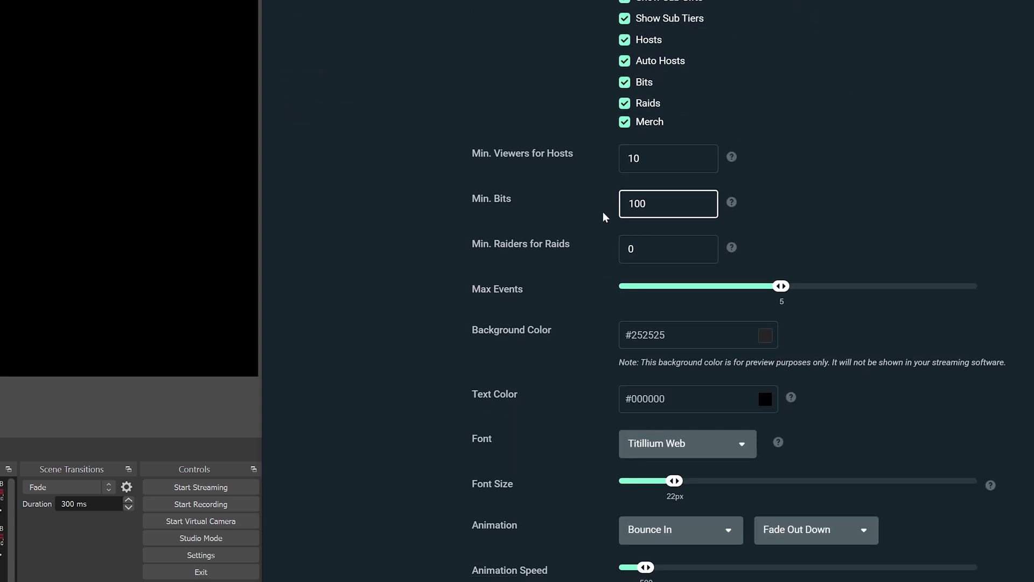
{"action": "left_click", "coordinate": [603, 250]}
{"action": "type", "text": "25"}
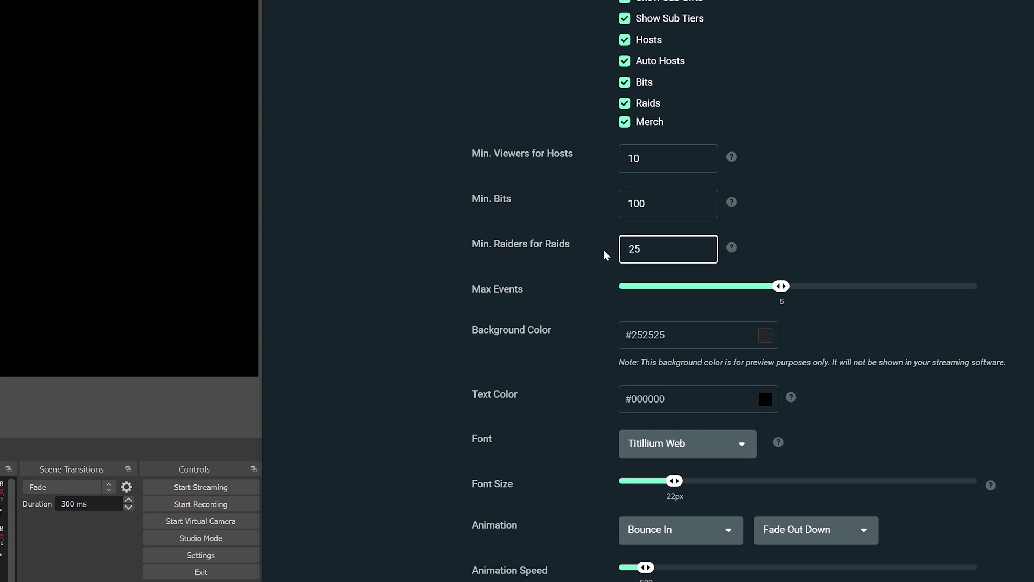
{"action": "key", "text": "Tab"}
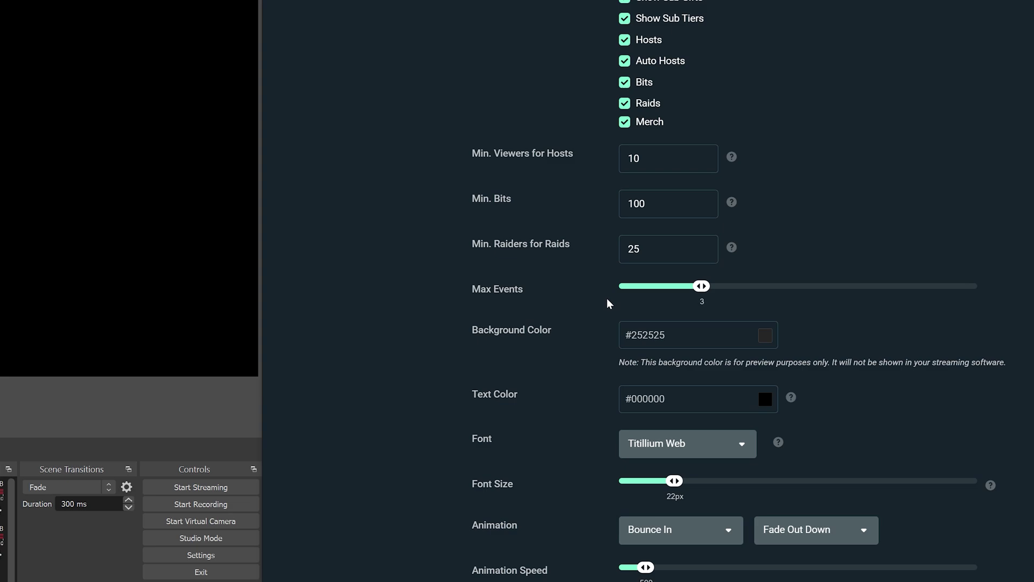
{"action": "left_click_drag", "start_coordinate": [830, 291], "coordinate": [793, 290]}
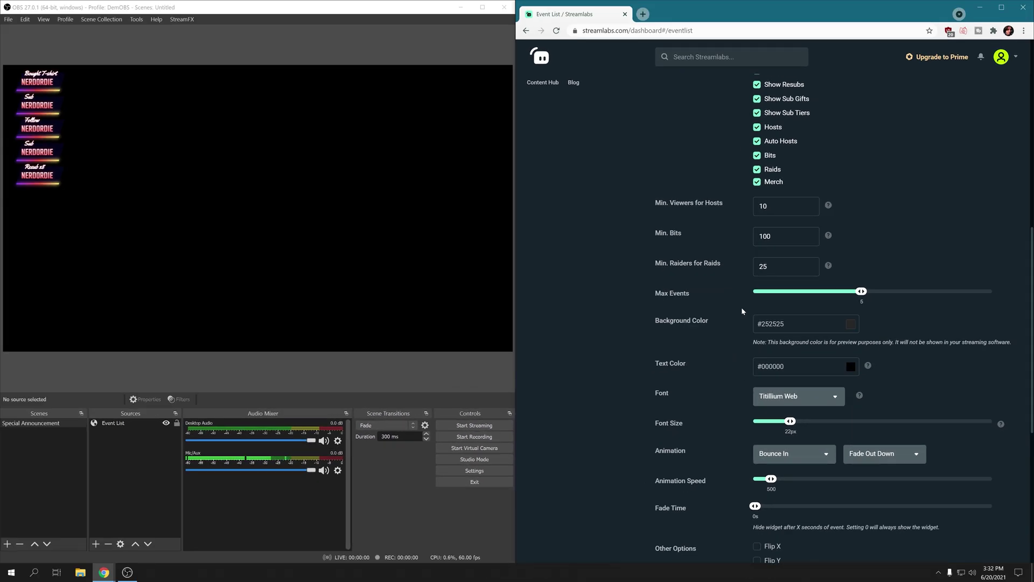
Step: Highlight the Font, Animation and Animation Speed settings while explaining them
{"action": "scroll", "coordinate": [739, 309], "scroll_direction": "down", "scroll_amount": 3}
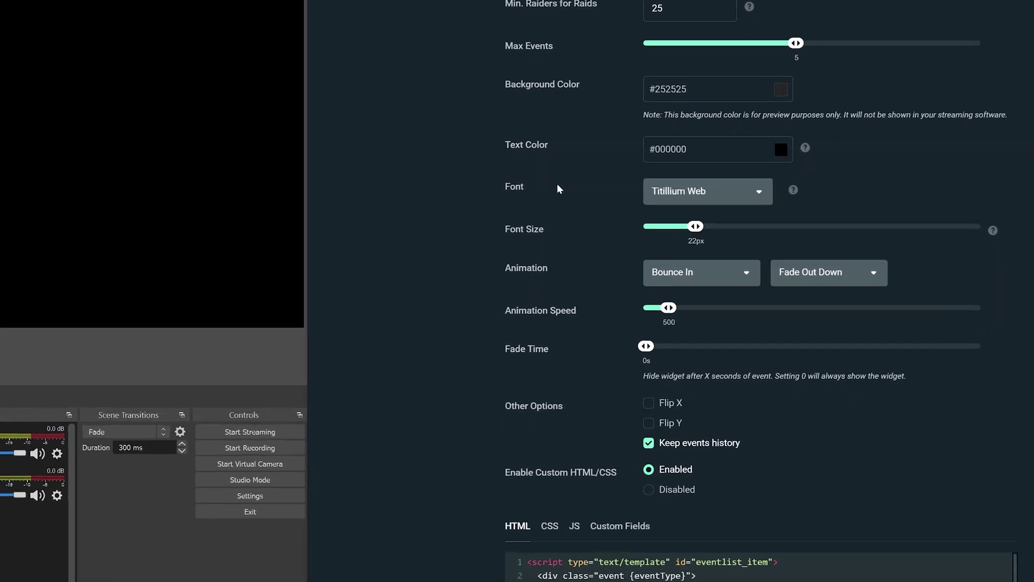
{"action": "double_click", "coordinate": [536, 145]}
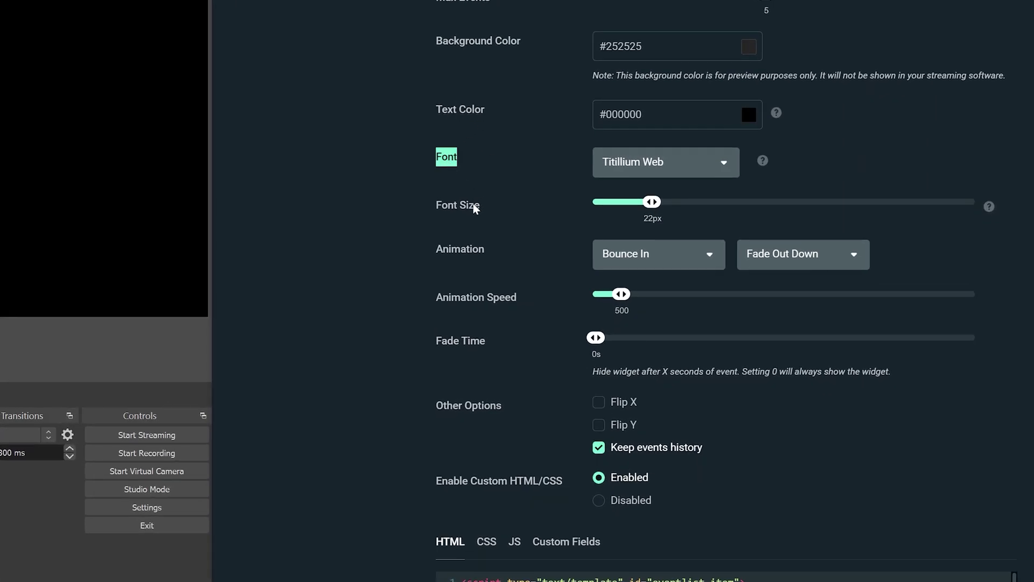
{"action": "double_click", "coordinate": [477, 251]}
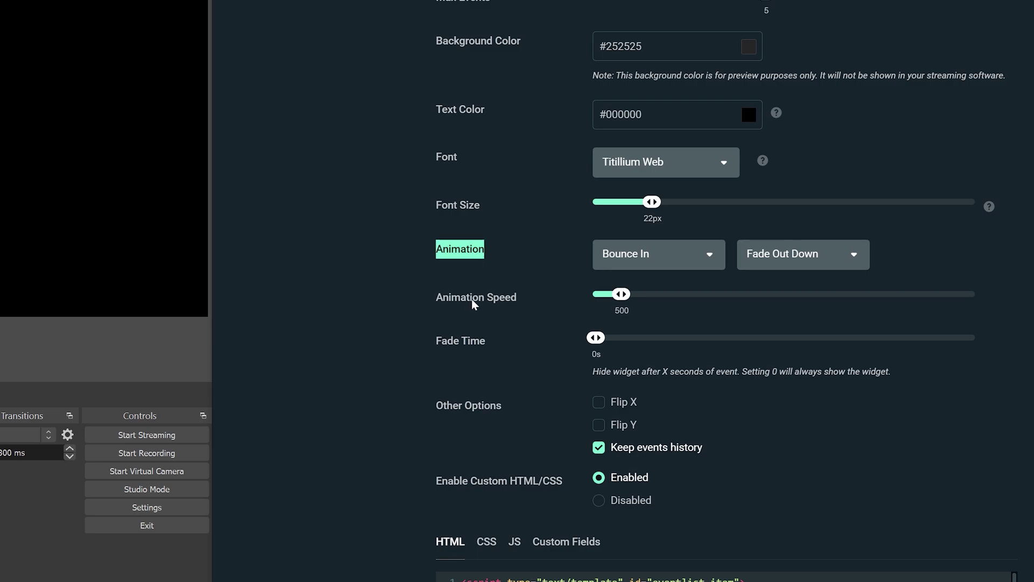
{"action": "left_click_drag", "start_coordinate": [485, 298], "coordinate": [519, 301]}
{"action": "left_click", "coordinate": [517, 296]}
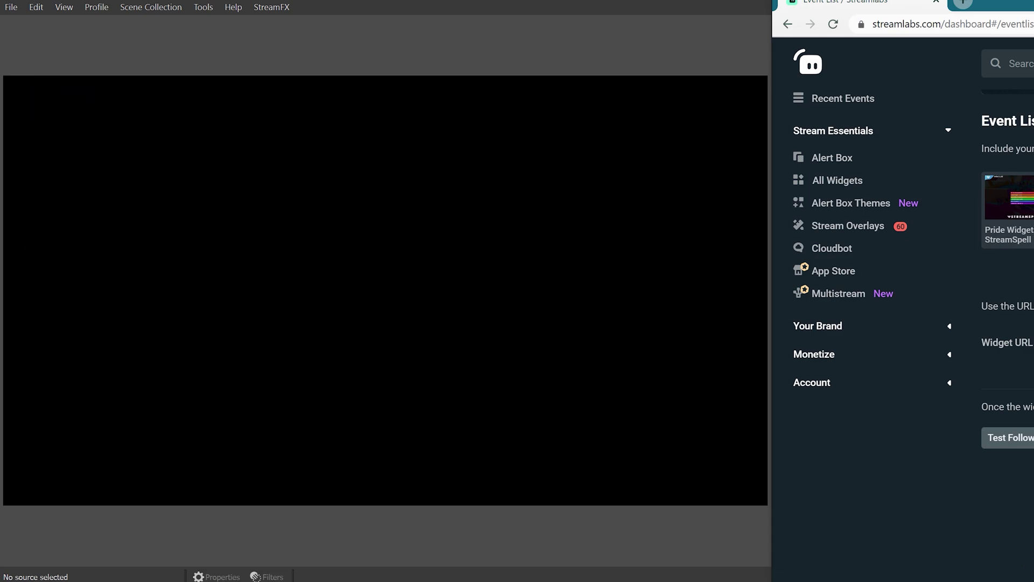
Step: Send test follow and subscription events to the event list
{"action": "left_click", "coordinate": [1023, 439]}
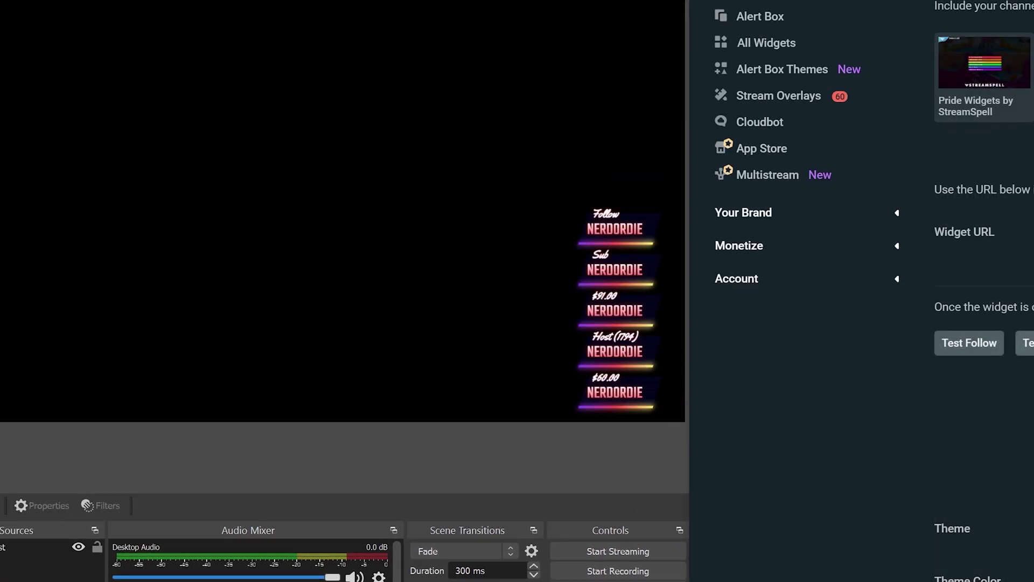
{"action": "left_click", "coordinate": [1024, 342]}
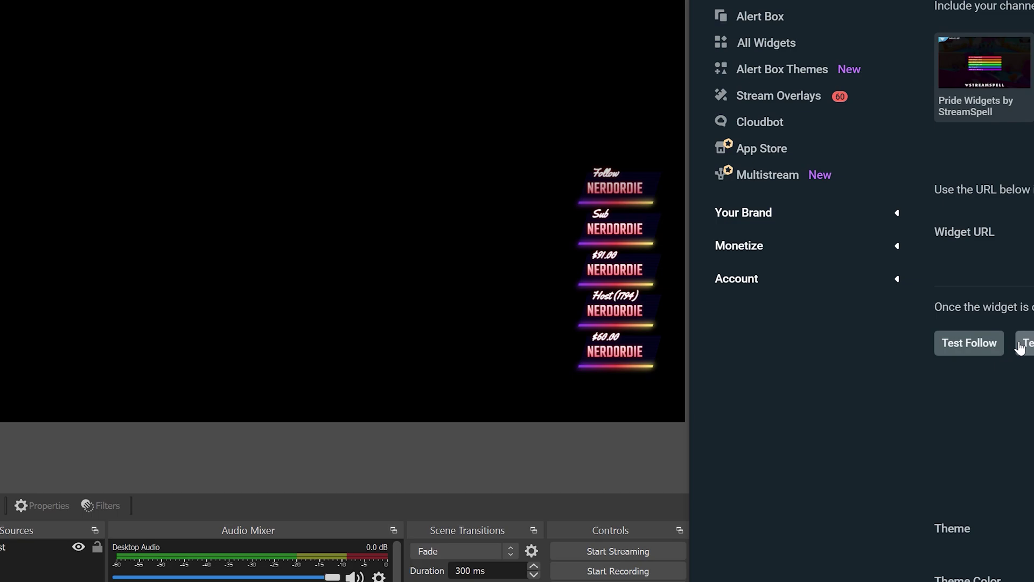
{"action": "left_click", "coordinate": [984, 344]}
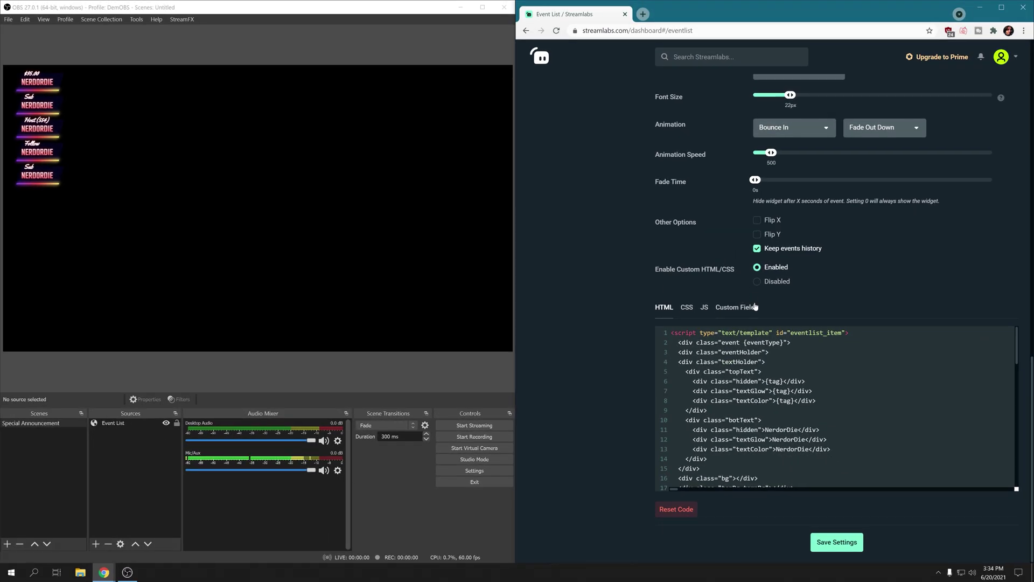
Step: Show Custom Fields, adjust a glow slider and open the Main Background Color picker
{"action": "left_click", "coordinate": [737, 308]}
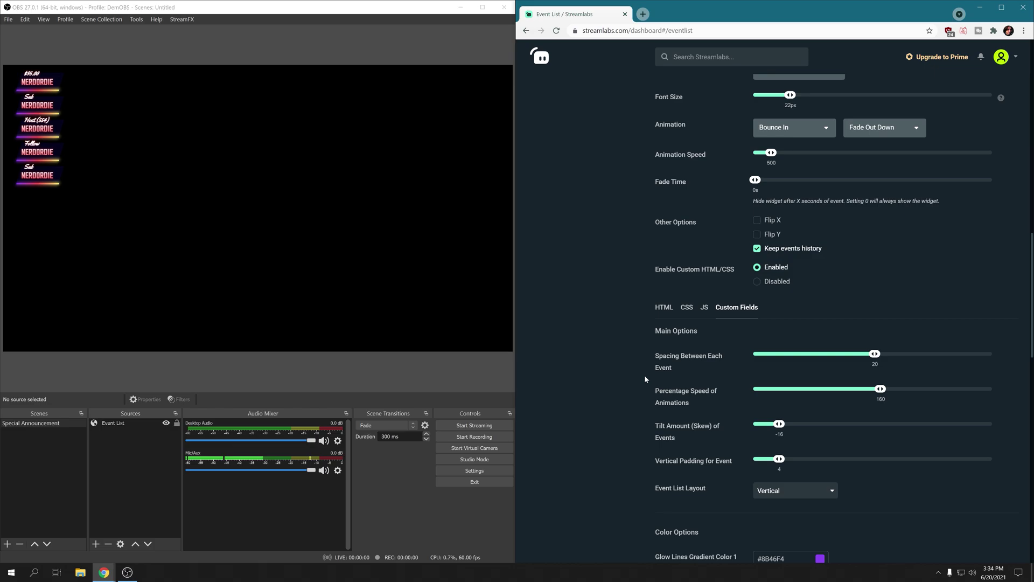
{"action": "scroll", "coordinate": [644, 375], "scroll_direction": "down", "scroll_amount": 5}
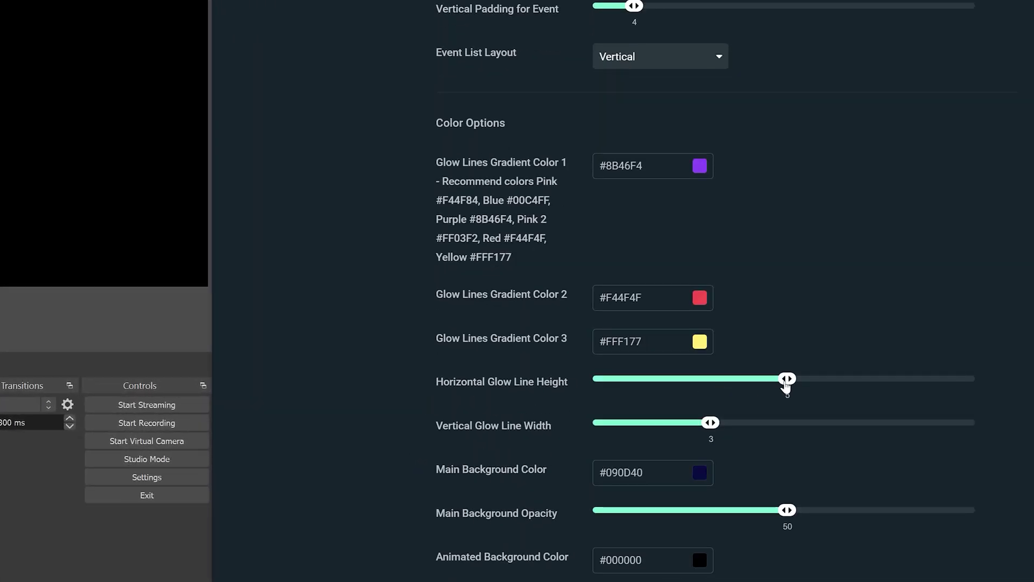
{"action": "left_click_drag", "start_coordinate": [786, 379], "coordinate": [978, 379]}
{"action": "scroll", "coordinate": [978, 378], "scroll_direction": "down", "scroll_amount": 3}
{"action": "left_click", "coordinate": [699, 321]}
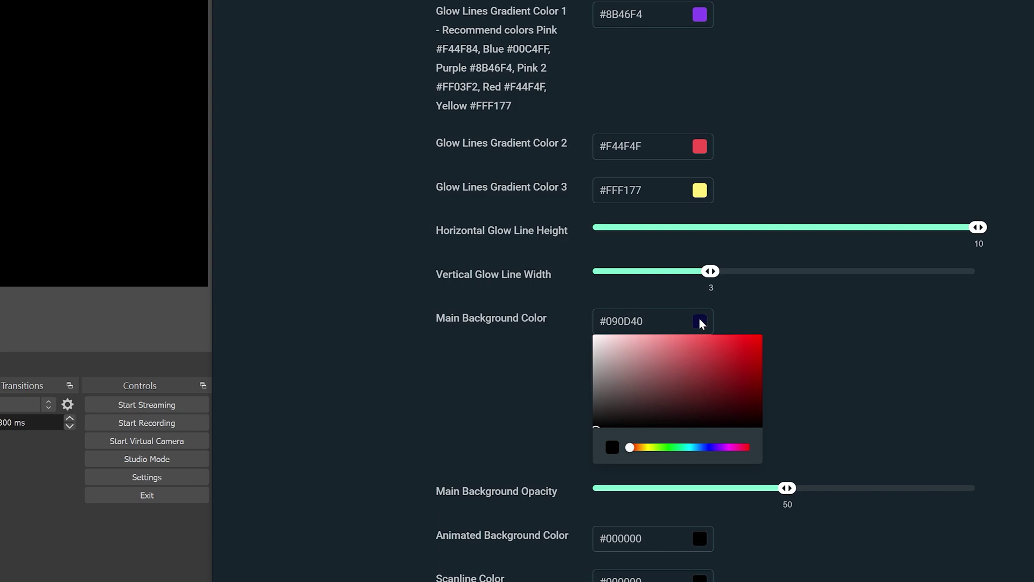
Step: Try a different event tilt and open the Bottom Text Font family list
{"action": "scroll", "coordinate": [493, 363], "scroll_direction": "up", "scroll_amount": 5}
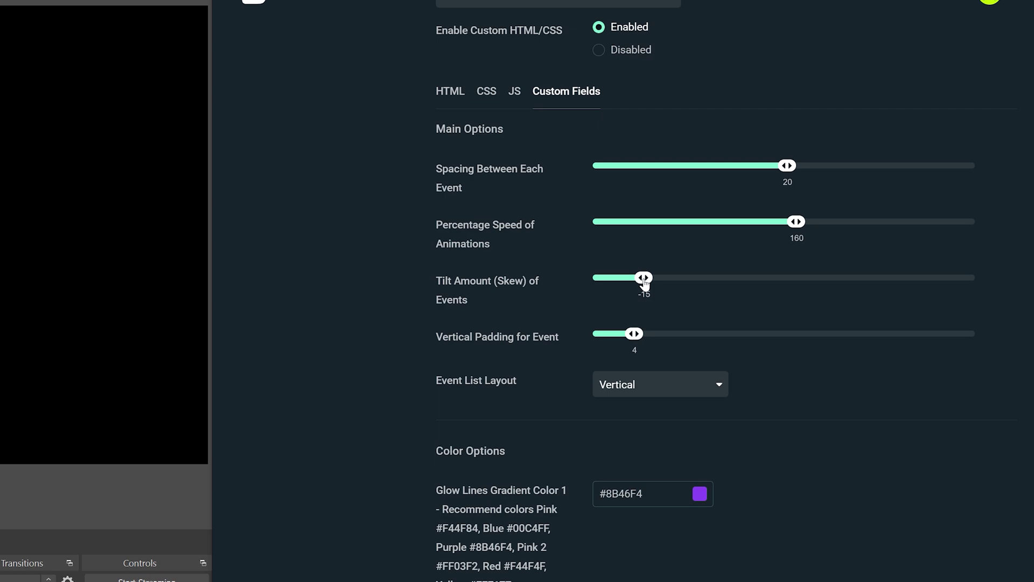
{"action": "mouse_move", "coordinate": [645, 284]}
{"action": "left_mouse_down"}
{"action": "mouse_move", "coordinate": [977, 286]}
{"action": "mouse_move", "coordinate": [634, 277]}
{"action": "left_mouse_up"}
{"action": "scroll", "coordinate": [467, 356], "scroll_direction": "down", "scroll_amount": 4}
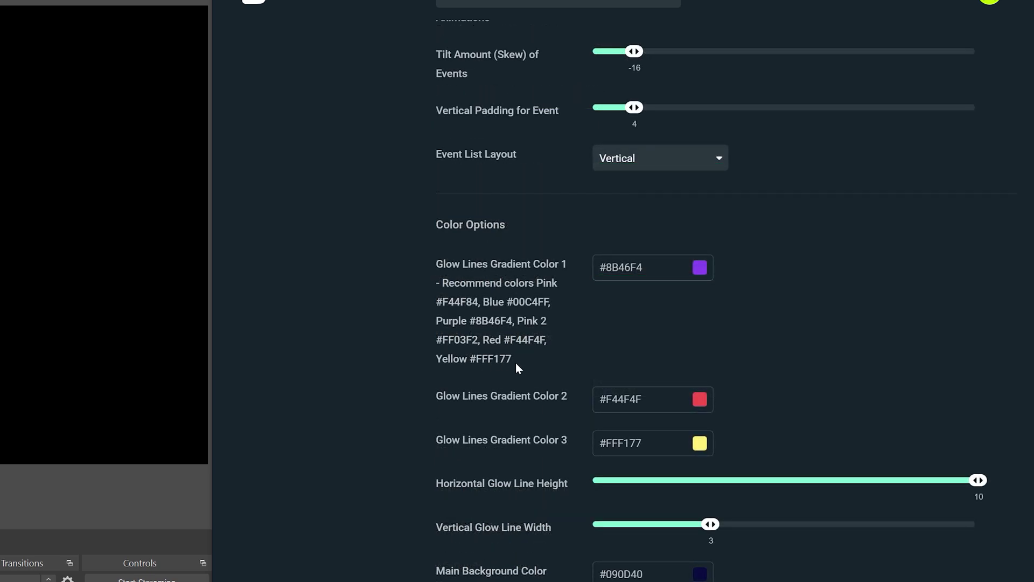
{"action": "left_click_drag", "start_coordinate": [516, 363], "coordinate": [443, 270]}
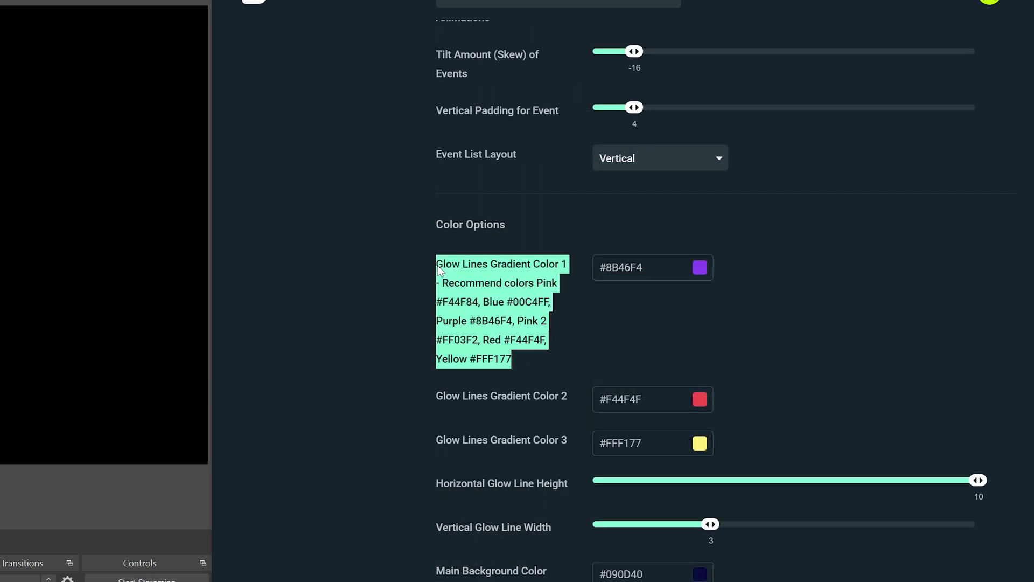
{"action": "left_click", "coordinate": [424, 306]}
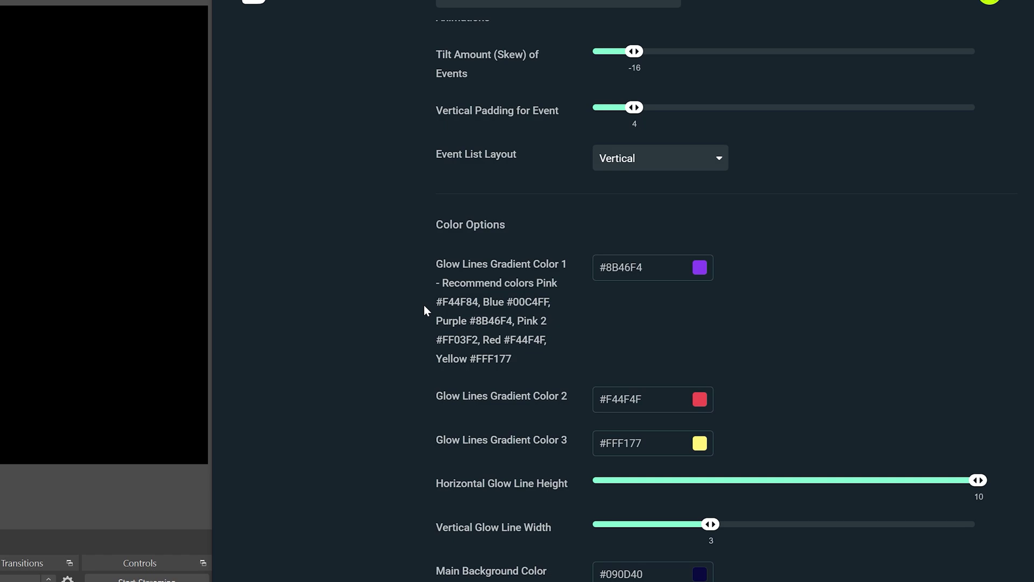
{"action": "scroll", "coordinate": [425, 305], "scroll_direction": "down", "scroll_amount": 10}
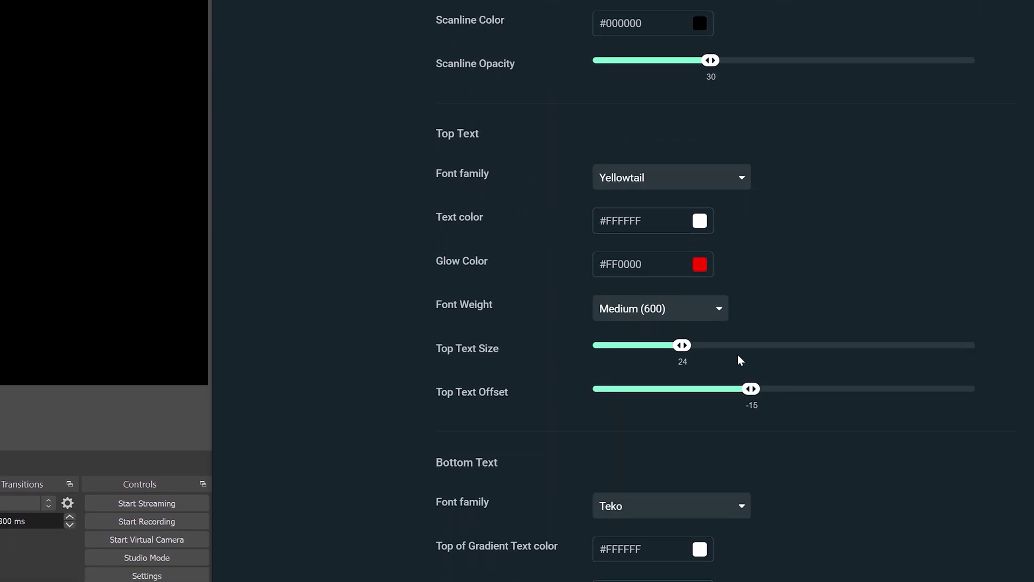
{"action": "scroll", "coordinate": [384, 304], "scroll_direction": "down", "scroll_amount": 4}
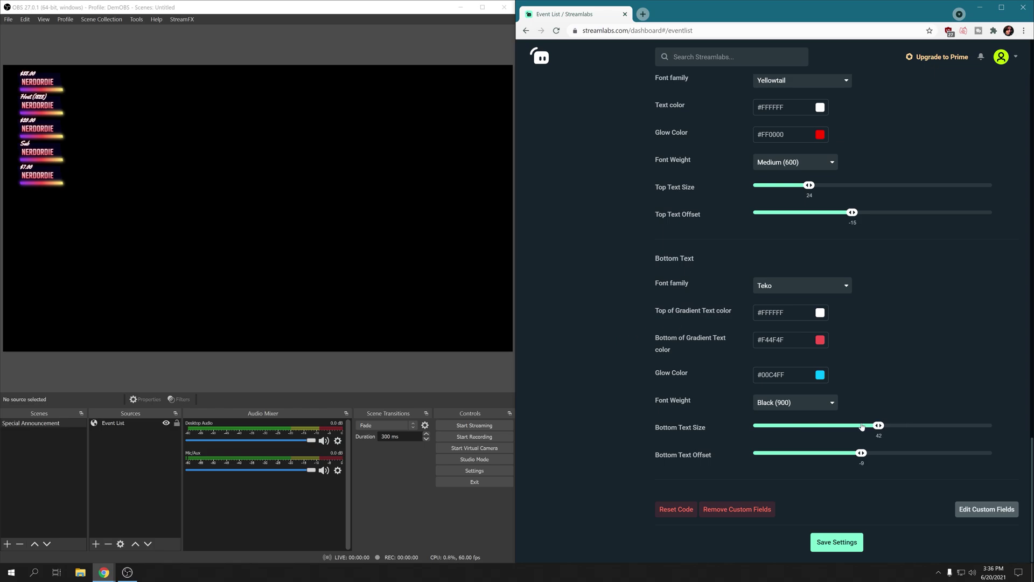
{"action": "left_click", "coordinate": [847, 286]}
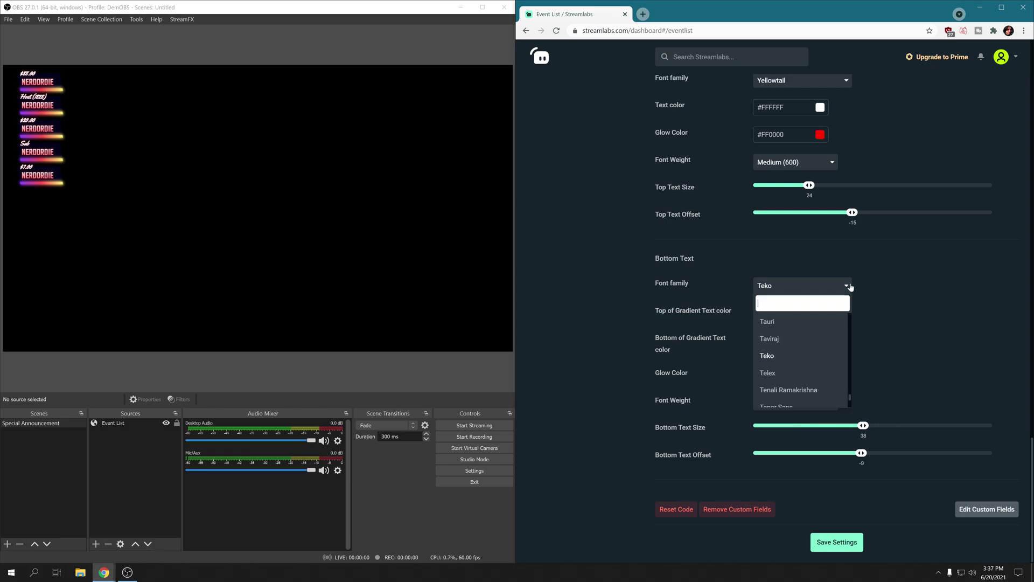
Step: Check Flip Y and Flip X under Other Options and lower Horizontal Glow Line Height to 3
{"action": "scroll", "coordinate": [361, 453], "scroll_direction": "down", "scroll_amount": 7}
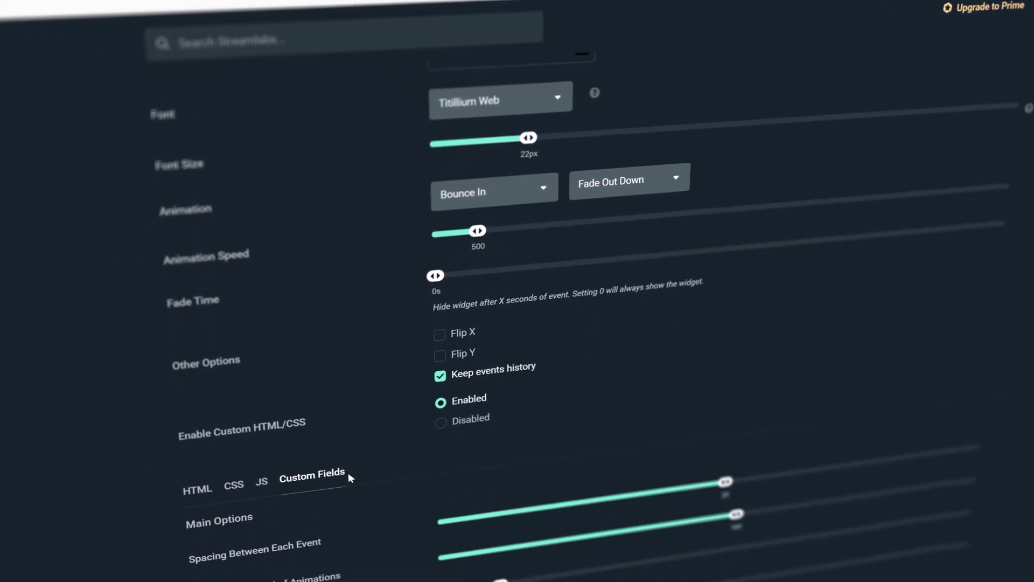
{"action": "left_click", "coordinate": [439, 351]}
{"action": "left_click", "coordinate": [439, 335]}
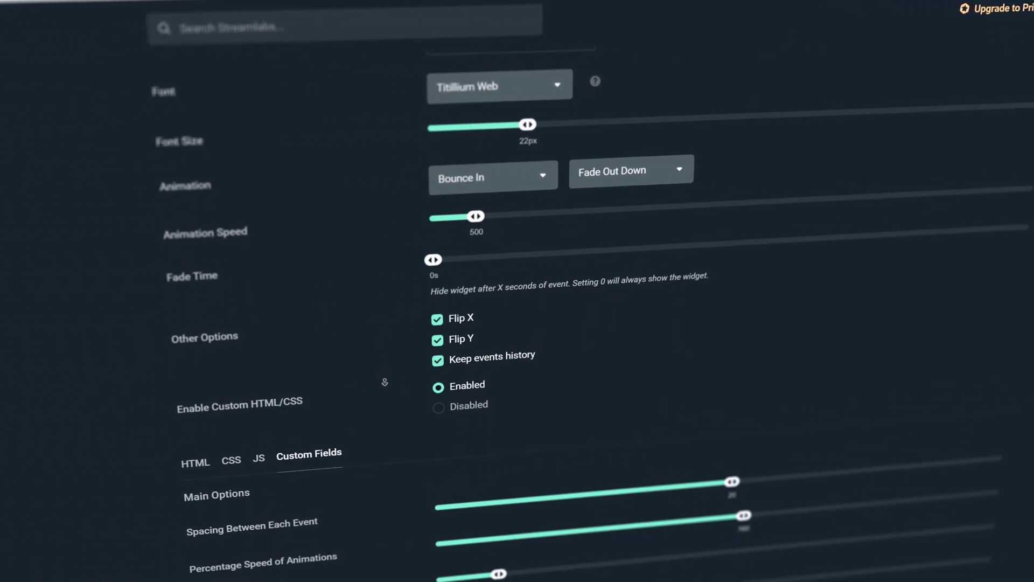
{"action": "scroll", "coordinate": [382, 413], "scroll_direction": "down", "scroll_amount": 6}
{"action": "scroll", "coordinate": [382, 413], "scroll_direction": "down", "scroll_amount": 5}
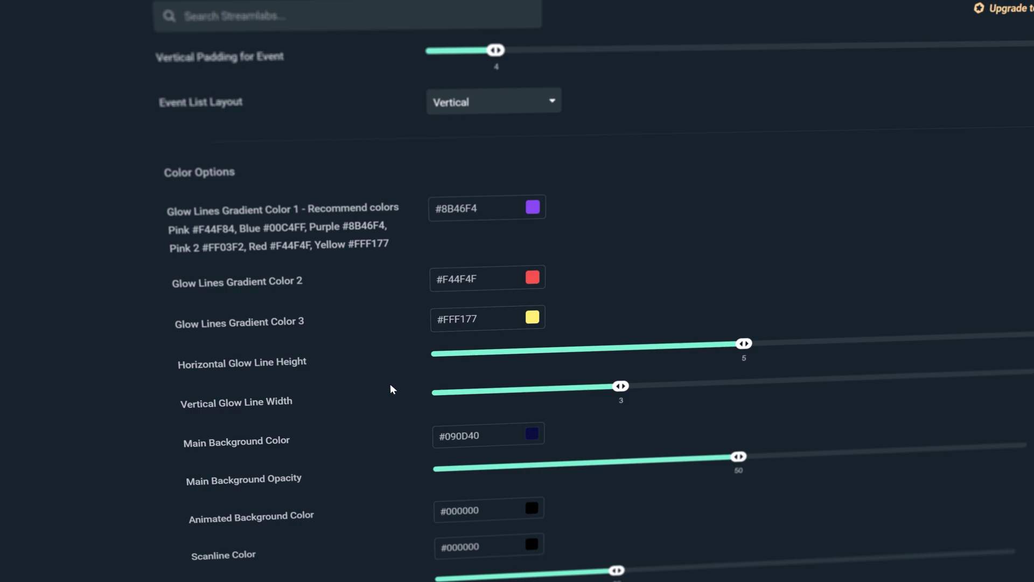
{"action": "left_click_drag", "start_coordinate": [731, 348], "coordinate": [656, 348]}
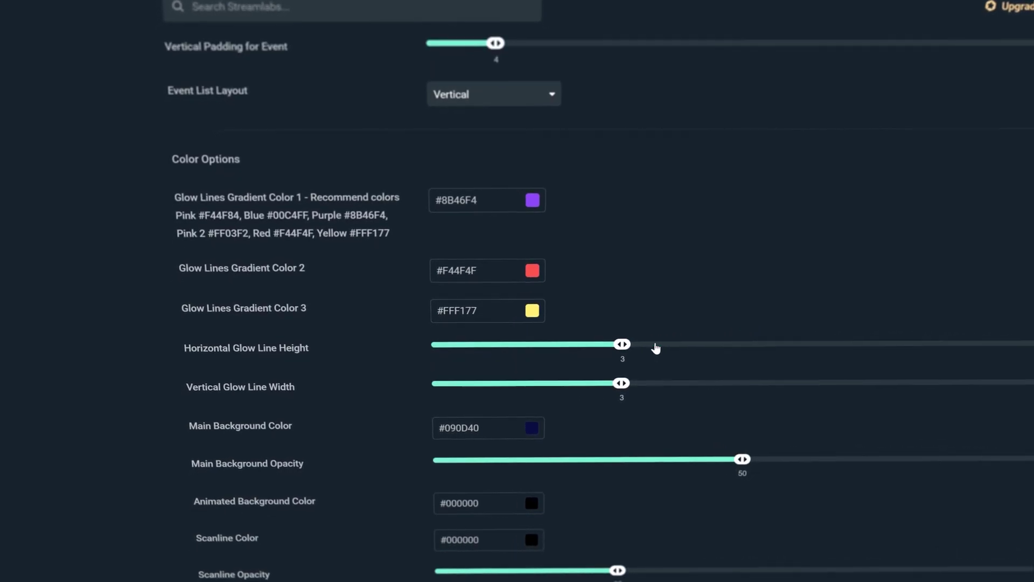